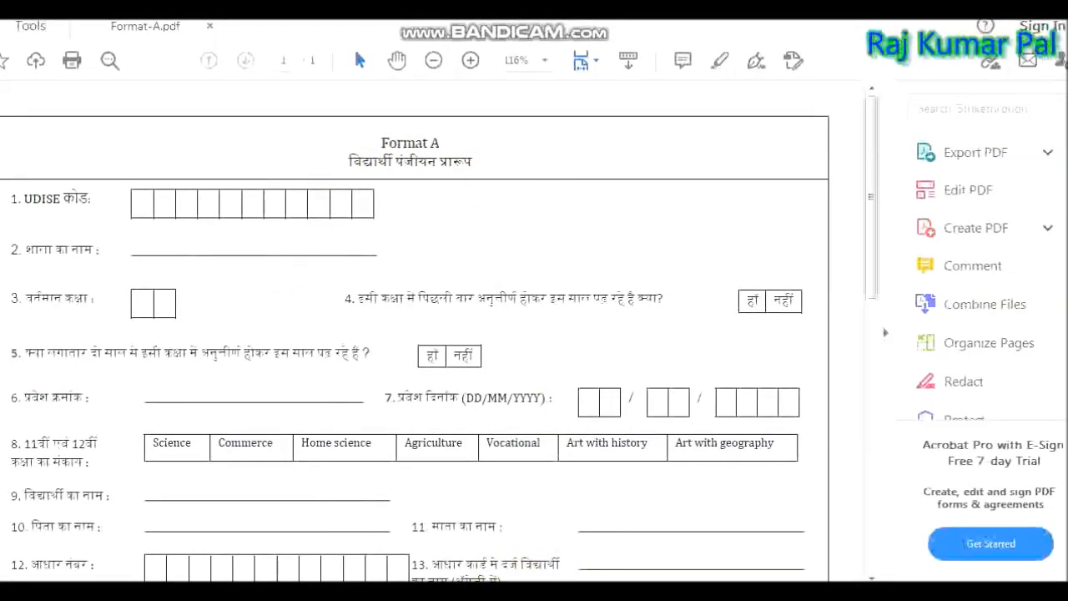
# Bring the Photo Viewer window with the filled-in Form-A scan to the front.
pyautogui.moveTo(548, 572)
pyautogui.click(615, 502)
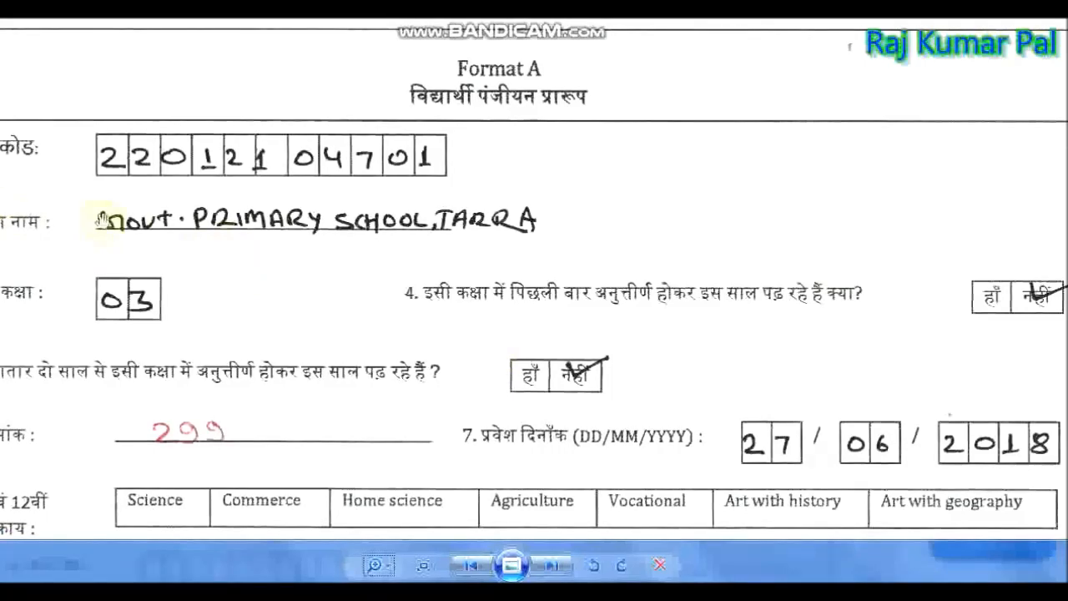
pyautogui.moveTo(376, 236); pyautogui.dragTo(416, 225)
pyautogui.moveTo(170, 327); pyautogui.dragTo(127, 269)
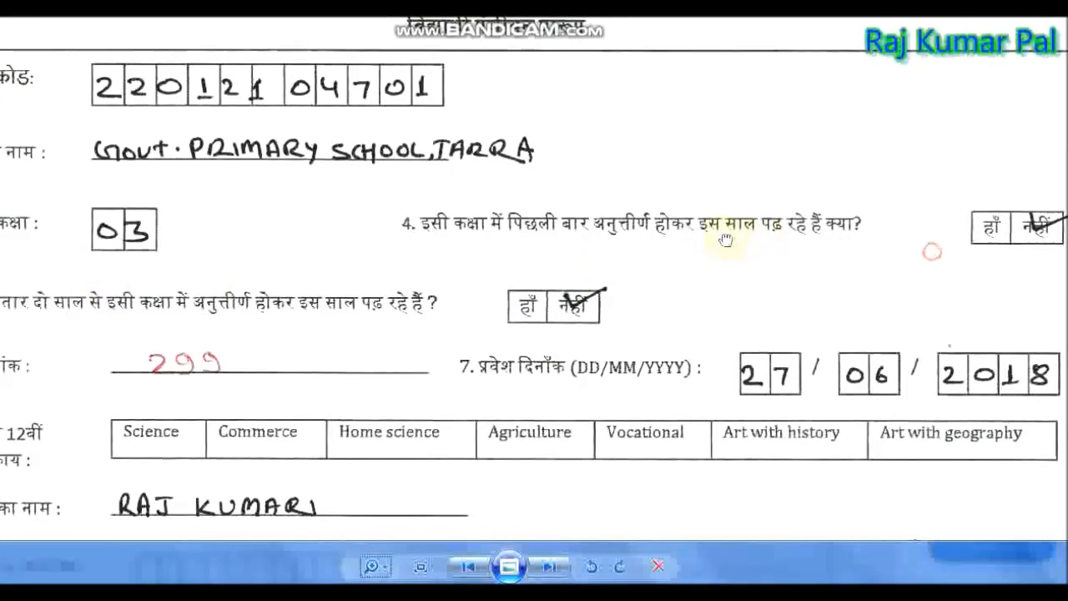
pyautogui.moveTo(725, 240); pyautogui.dragTo(779, 209)
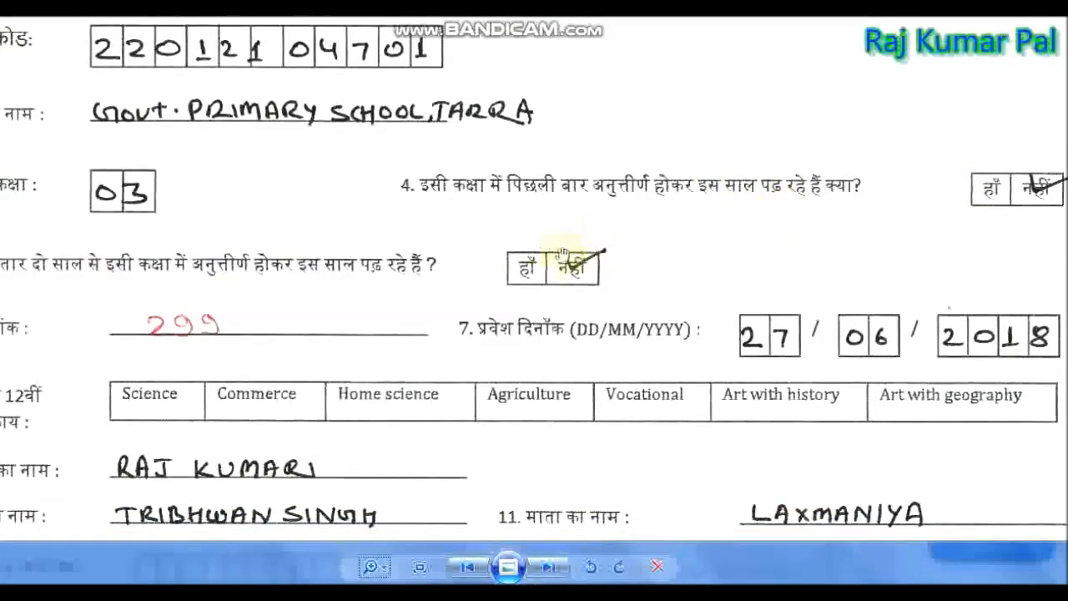
pyautogui.moveTo(328, 337); pyautogui.dragTo(362, 267)
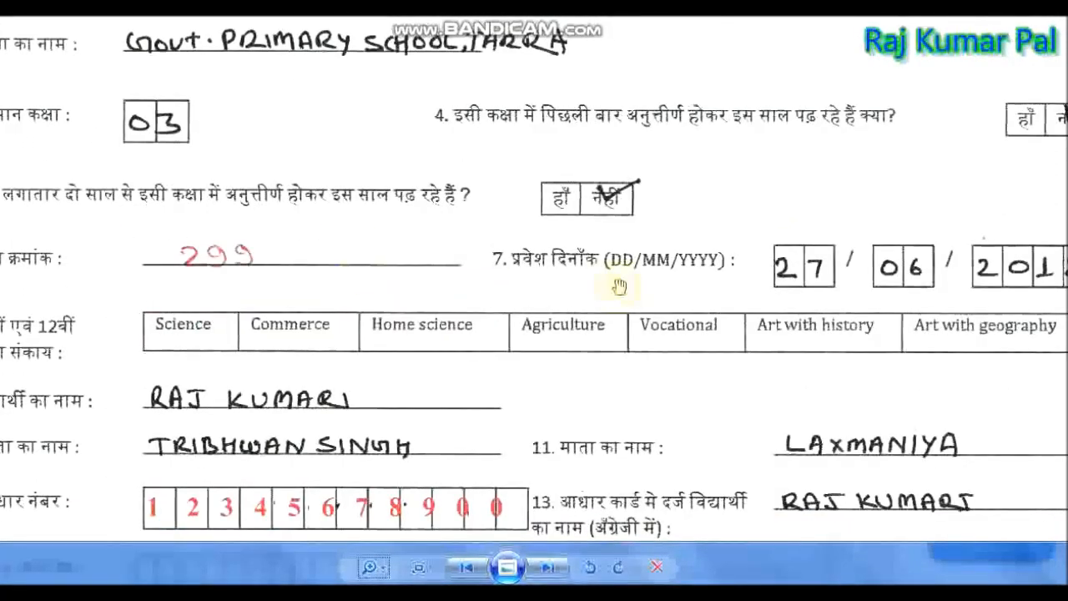
pyautogui.moveTo(395, 414); pyautogui.dragTo(398, 326)
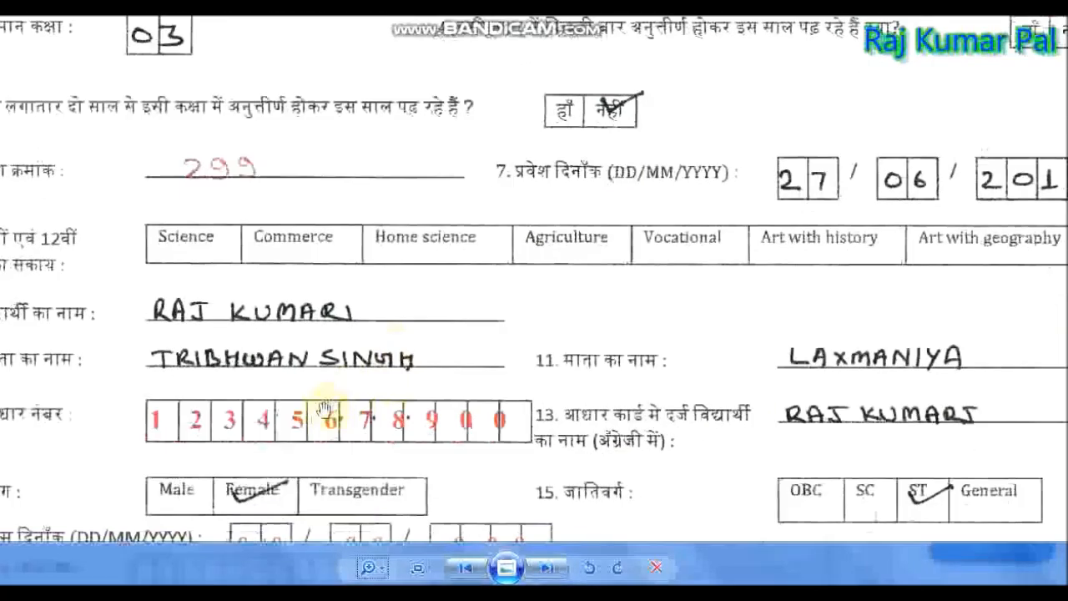
pyautogui.moveTo(603, 445); pyautogui.dragTo(586, 284)
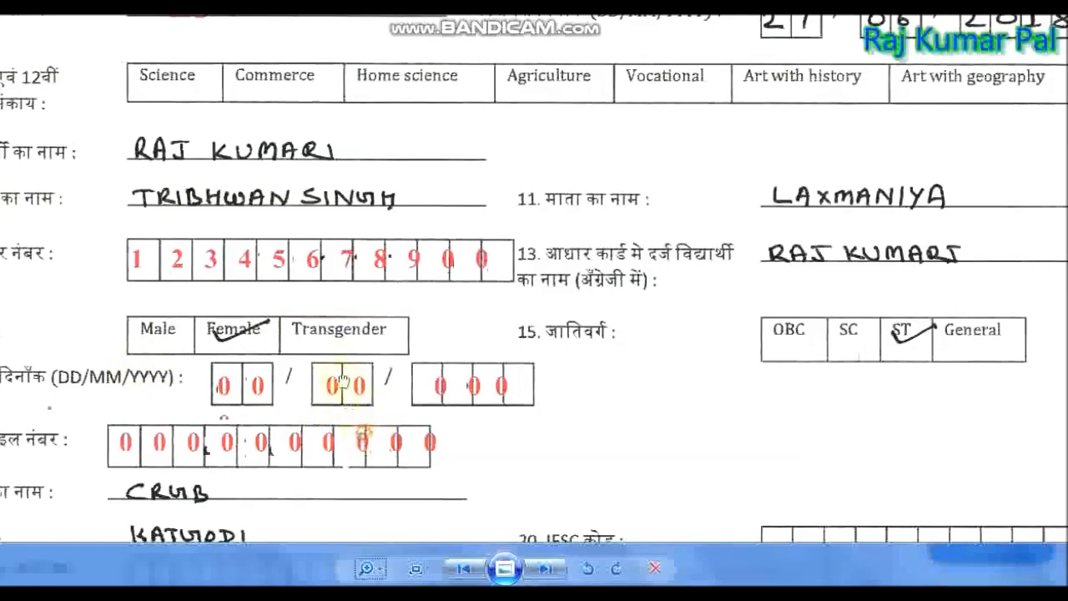
pyautogui.moveTo(336, 381); pyautogui.dragTo(334, 313)
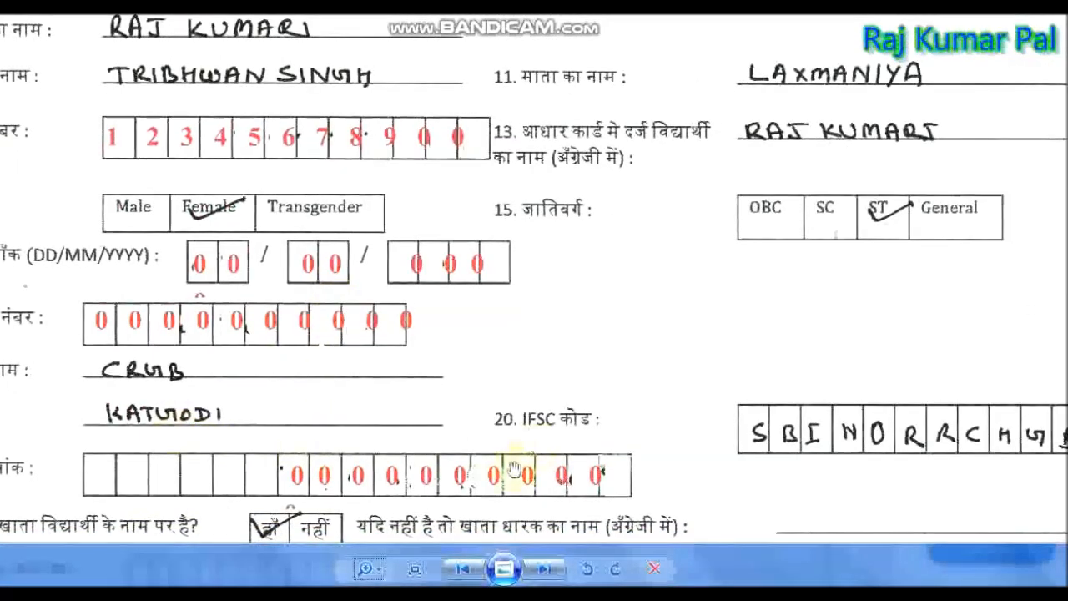
pyautogui.moveTo(501, 534); pyautogui.dragTo(448, 398)
pyautogui.moveTo(624, 497); pyautogui.dragTo(539, 371)
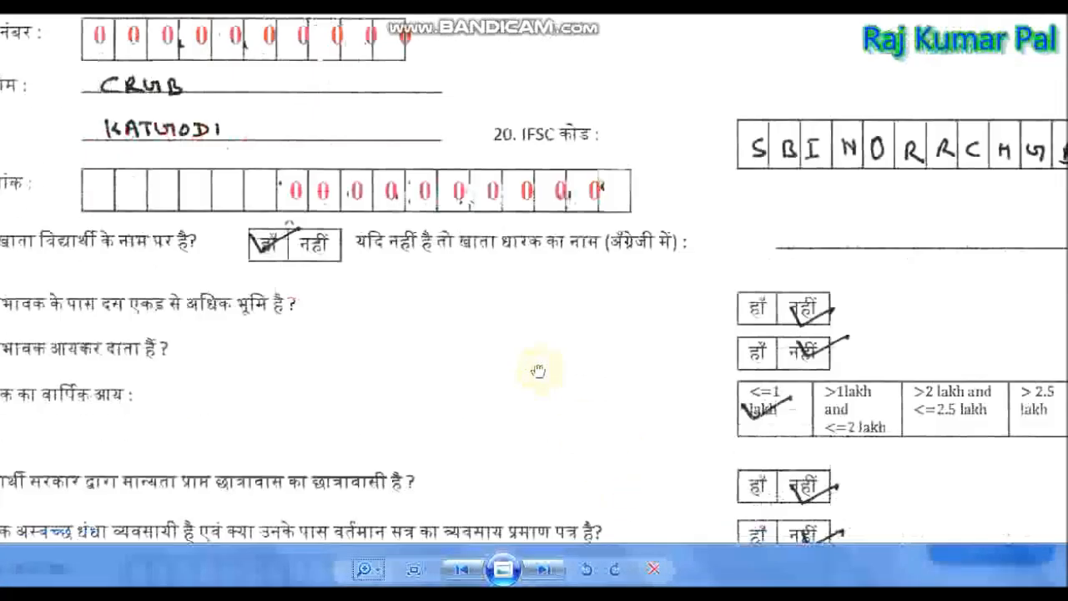
pyautogui.moveTo(656, 273)
pyautogui.mouseDown()
pyautogui.moveTo(694, 539)
pyautogui.moveTo(672, 278)
pyautogui.mouseUp()
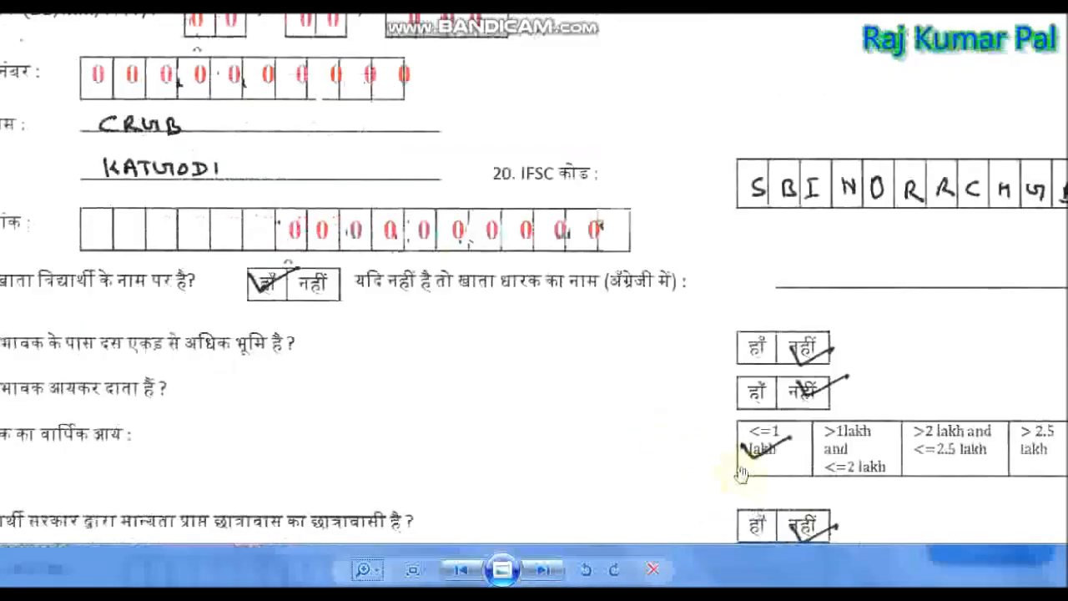
pyautogui.moveTo(822, 499); pyautogui.dragTo(670, 338)
pyautogui.moveTo(827, 432); pyautogui.dragTo(639, 255)
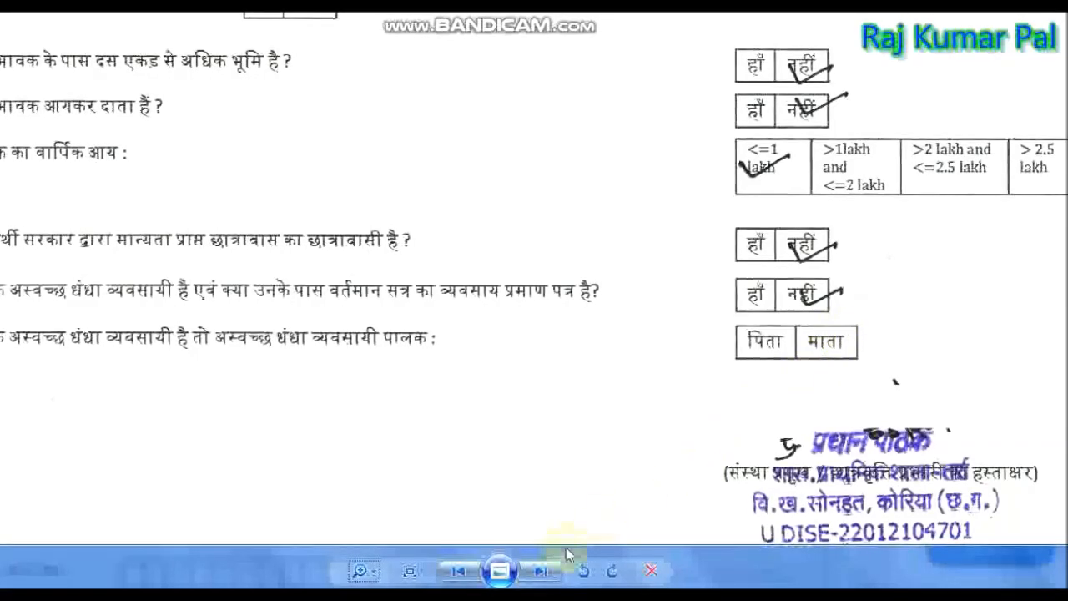
pyautogui.moveTo(504, 252); pyautogui.dragTo(624, 484)
pyautogui.moveTo(501, 186); pyautogui.dragTo(501, 534)
pyautogui.moveTo(558, 136); pyautogui.dragTo(544, 436)
pyautogui.moveTo(534, 594)
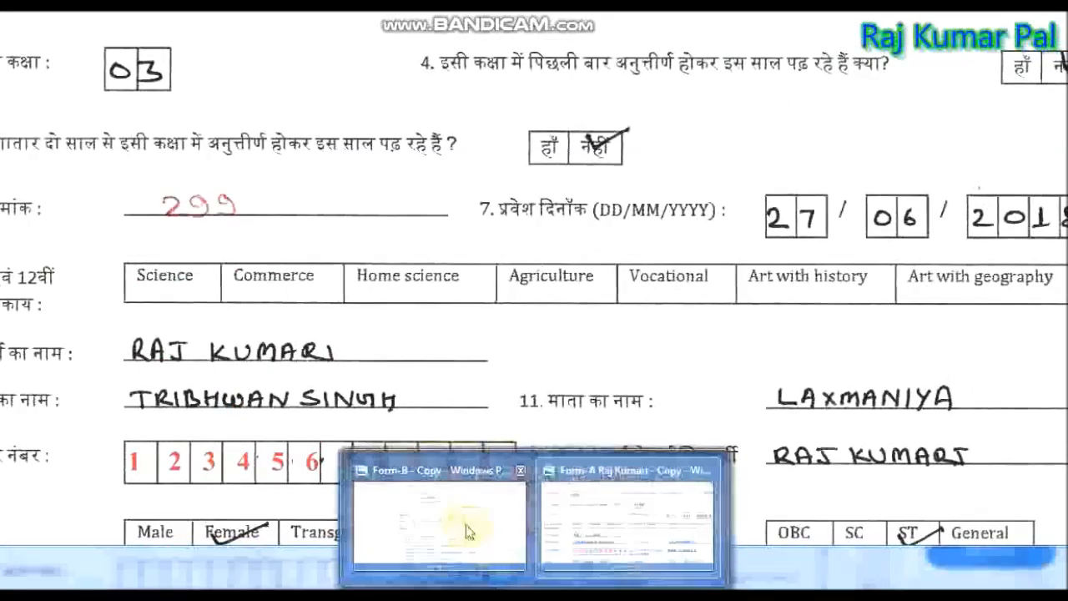
# Switch to the Form-B scan and scroll through its caste-wise counts table.
pyautogui.click(467, 532)
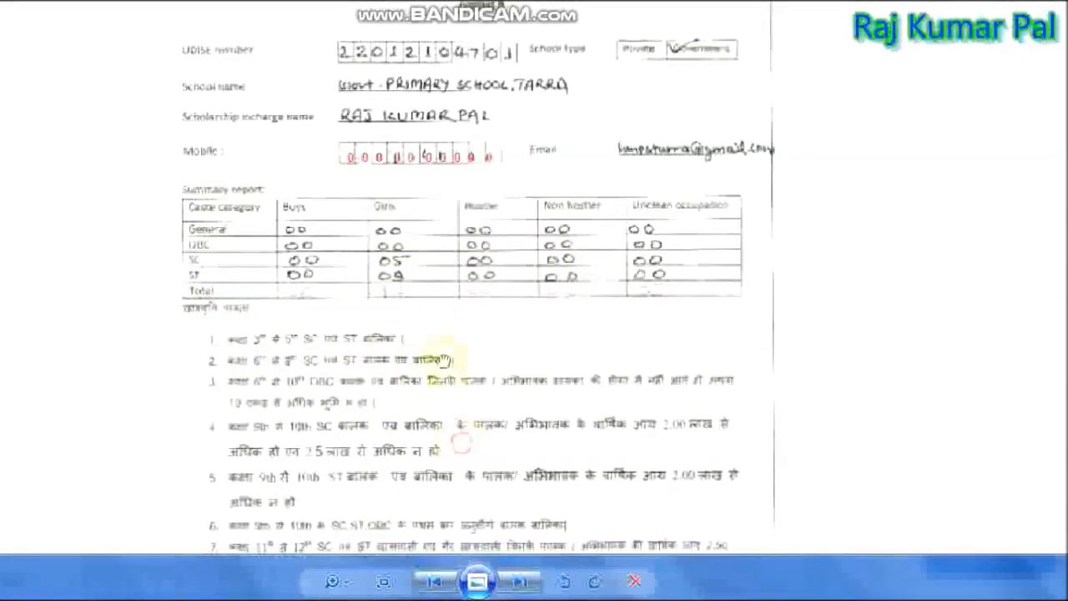
pyautogui.scroll(-3, 392, 296)
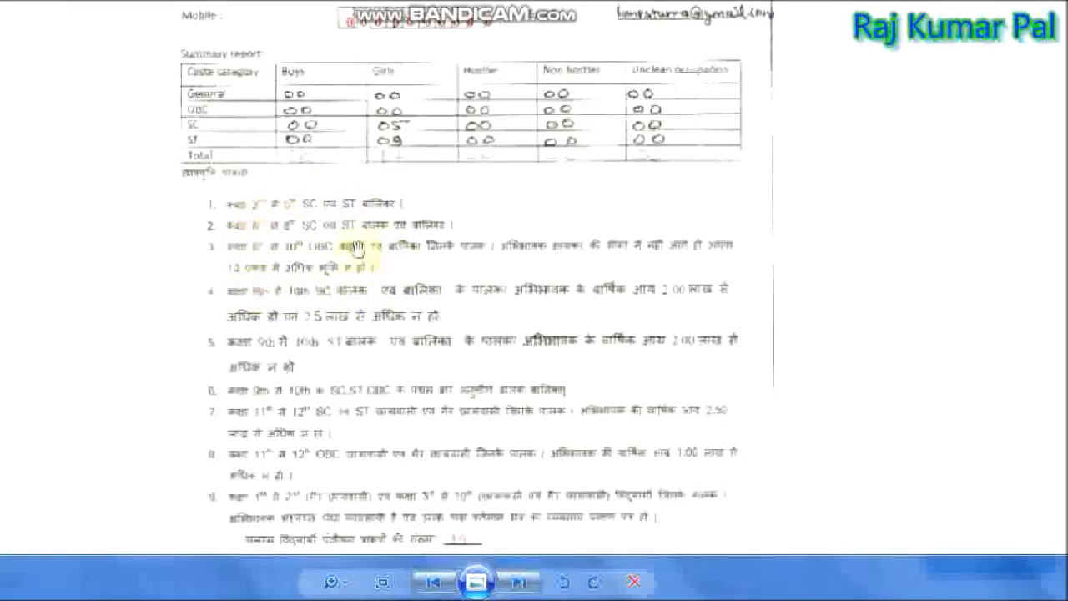
pyautogui.scroll(-2, 521, 450)
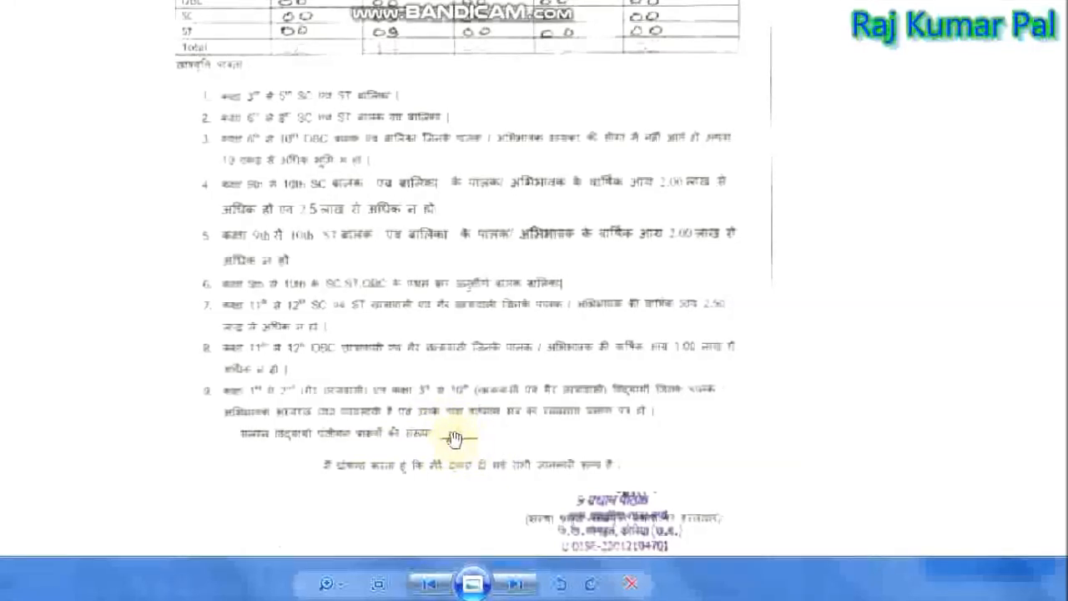
pyautogui.scroll(4, 305, 274)
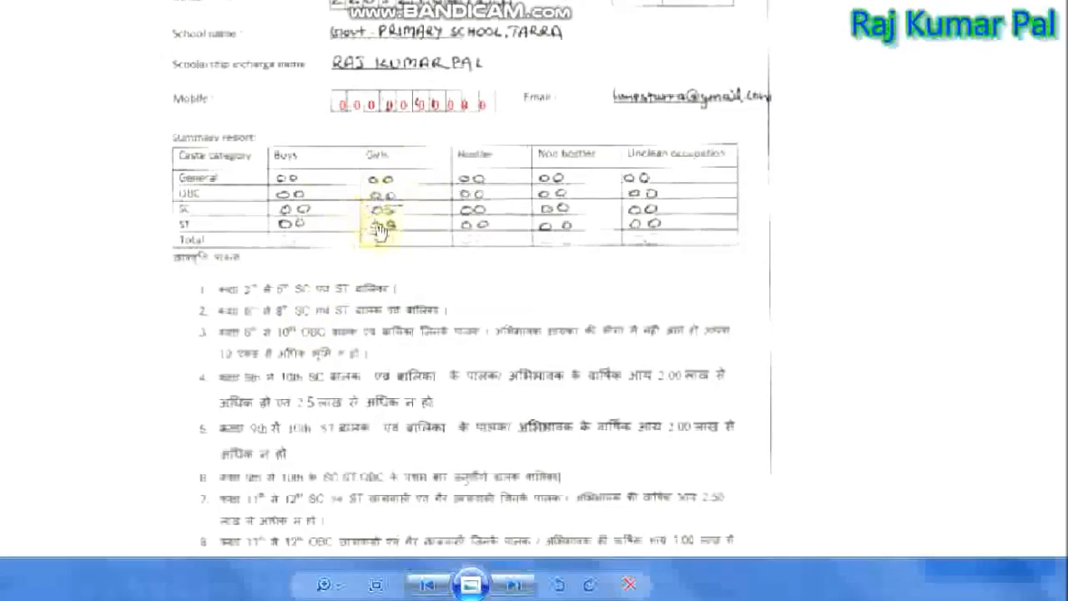
pyautogui.scroll(-4, 553, 298)
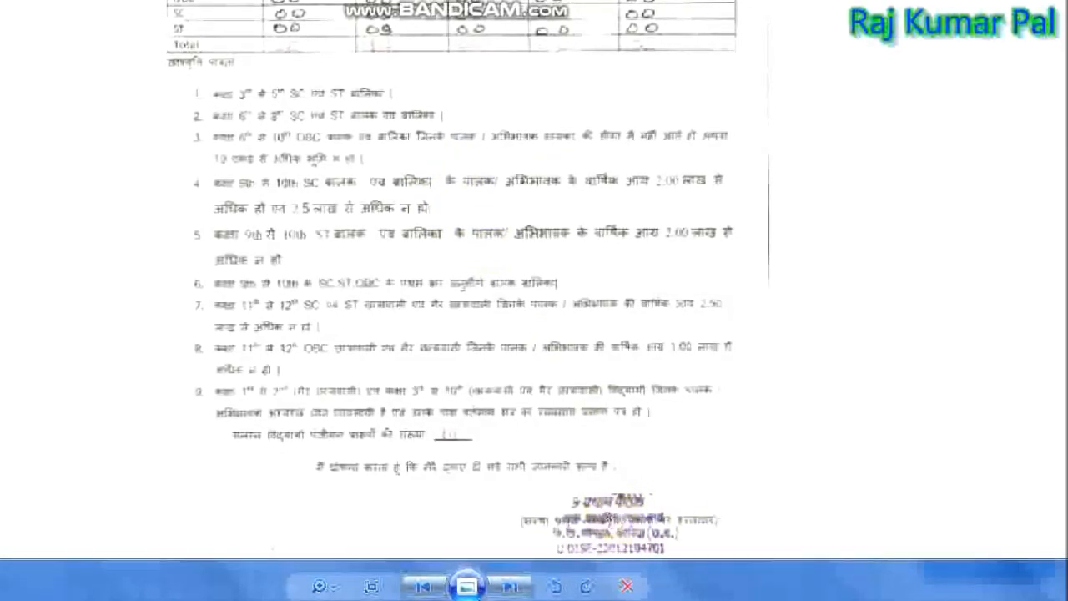
pyautogui.moveTo(372, 316); pyautogui.dragTo(432, 401)
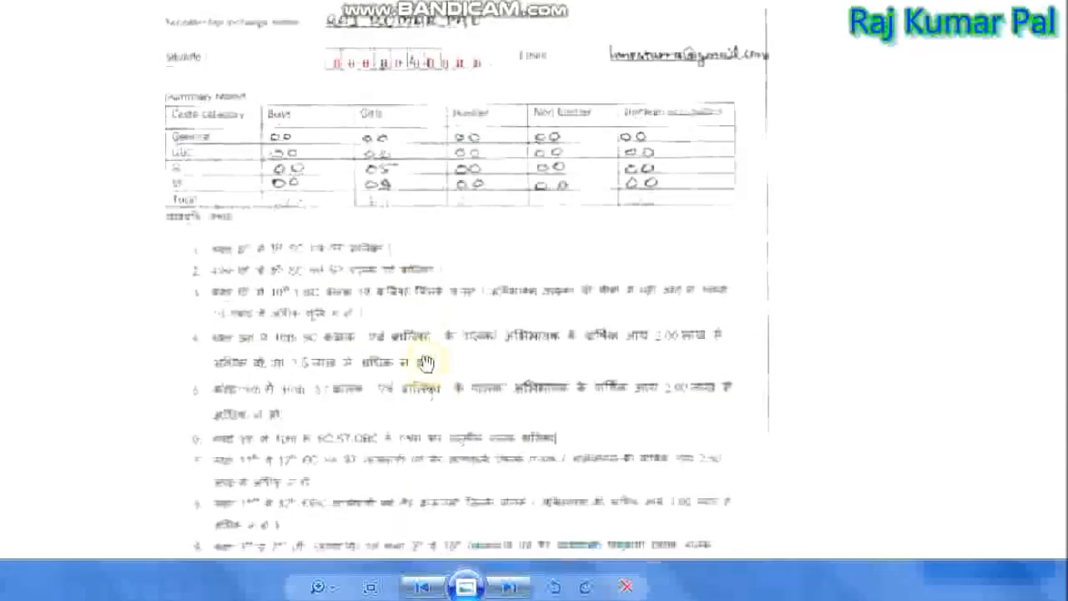
pyautogui.moveTo(420, 239); pyautogui.dragTo(481, 335)
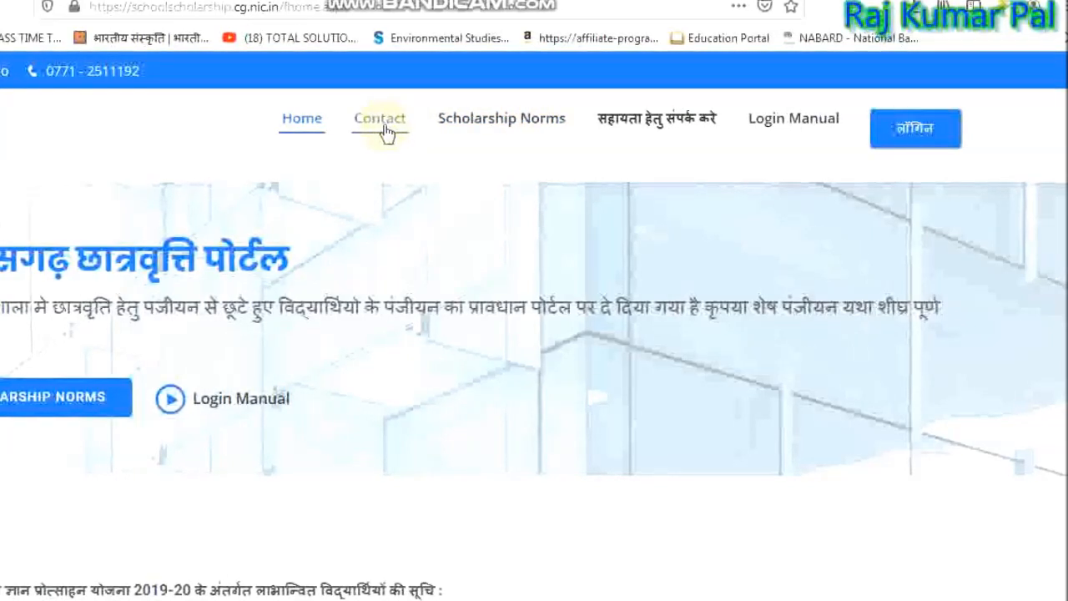
# Log in with the saved user ID, password and captcha, declining Firefox's save-login prompt.
pyautogui.click(923, 144)
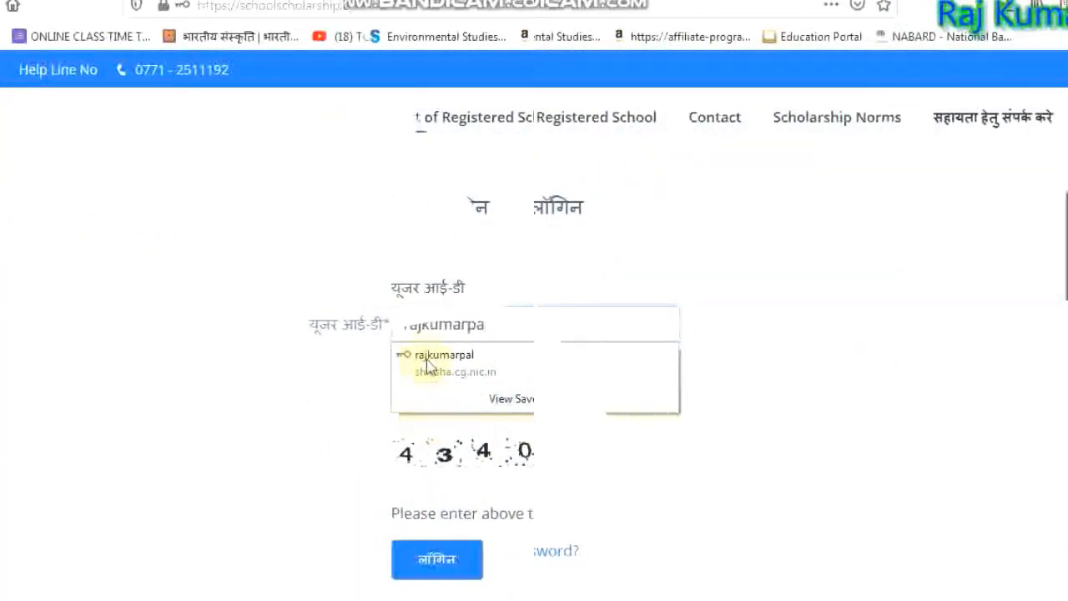
pyautogui.click(428, 364)
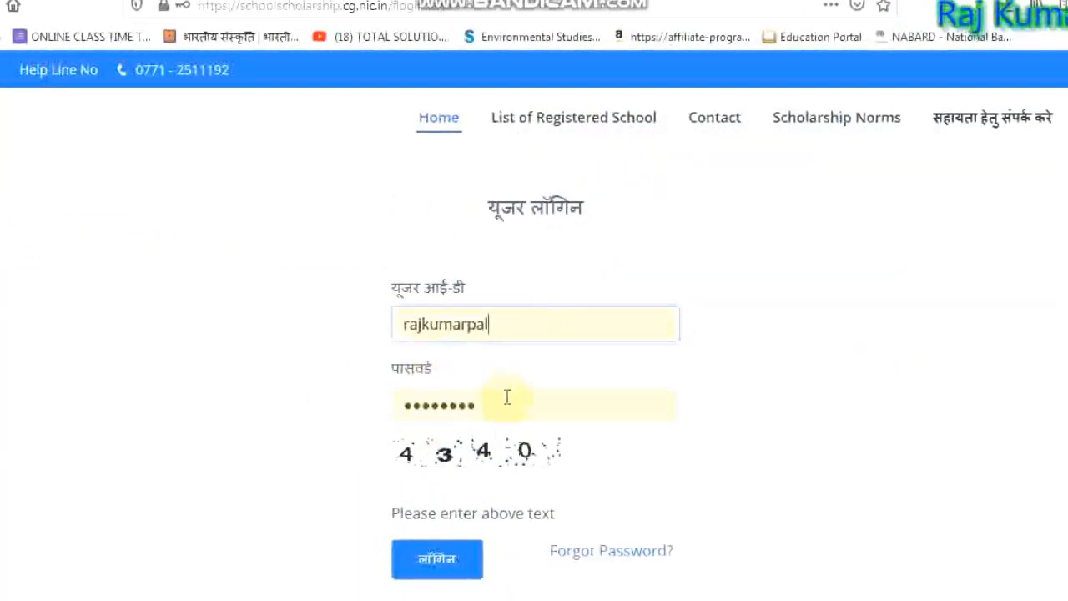
pyautogui.press('Tab')
pyautogui.click(488, 495)
pyautogui.write('4340')
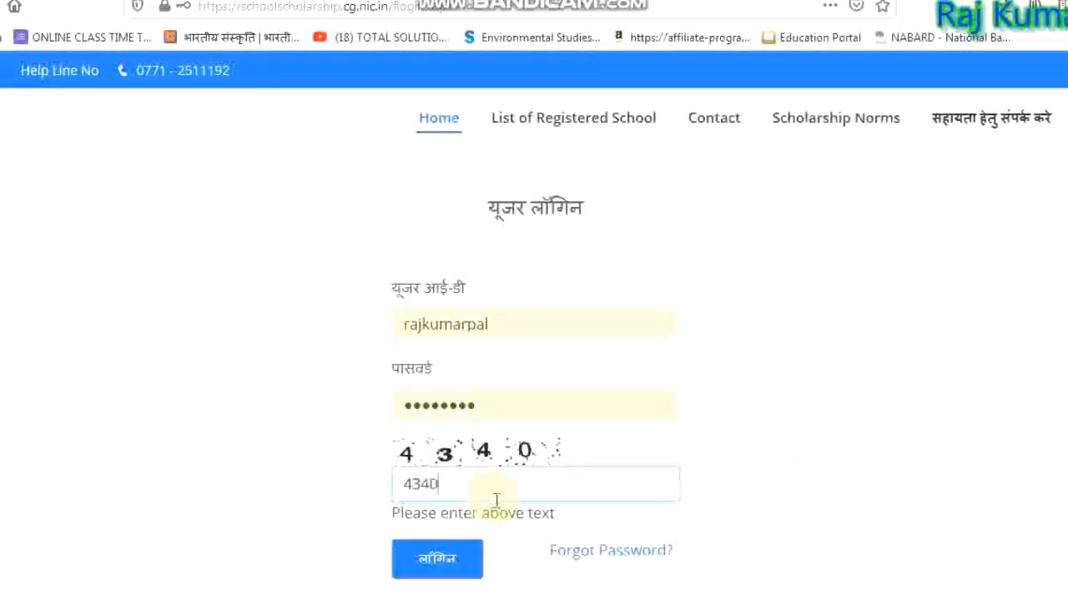
pyautogui.click(451, 570)
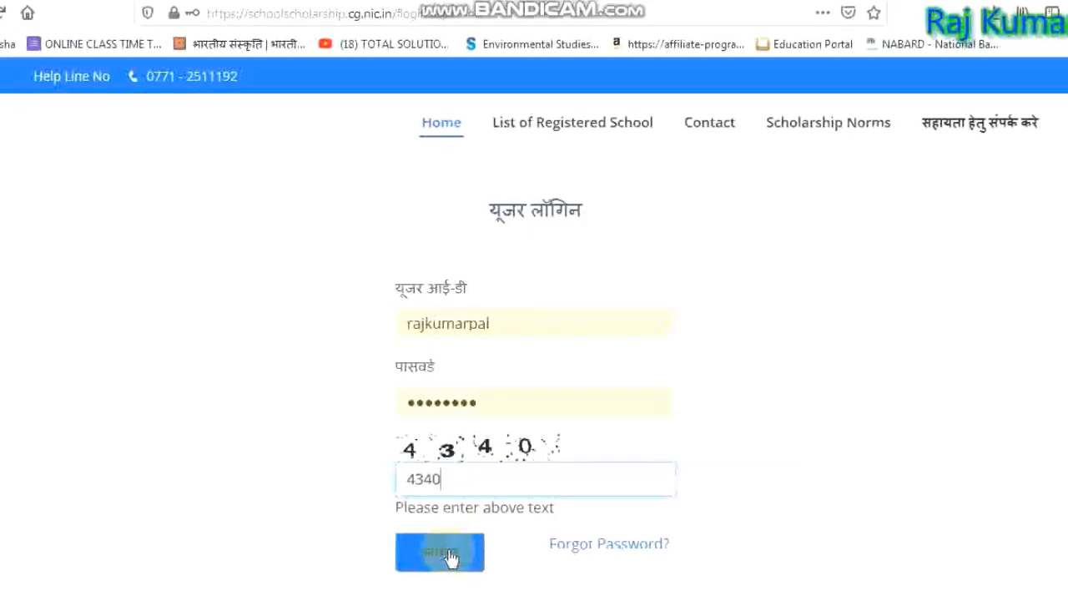
pyautogui.click(449, 558)
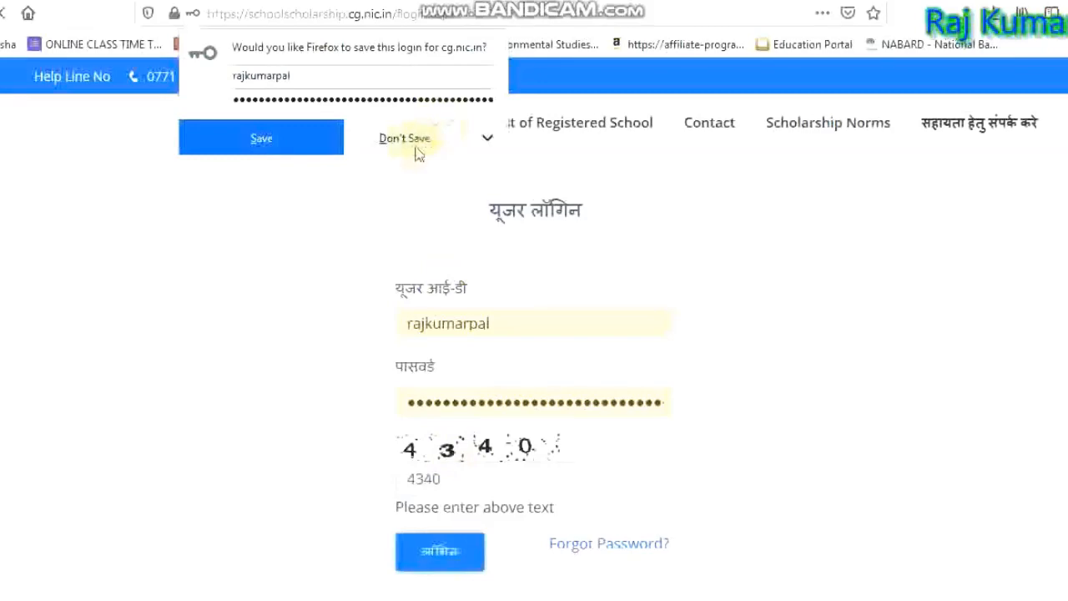
pyautogui.click(481, 145)
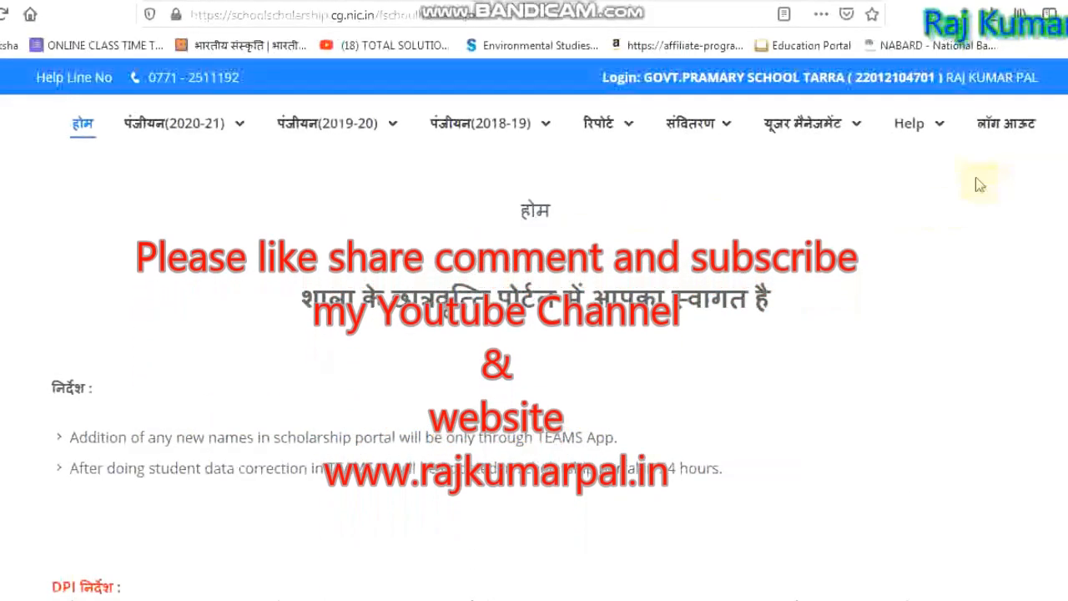
pyautogui.click(784, 125)
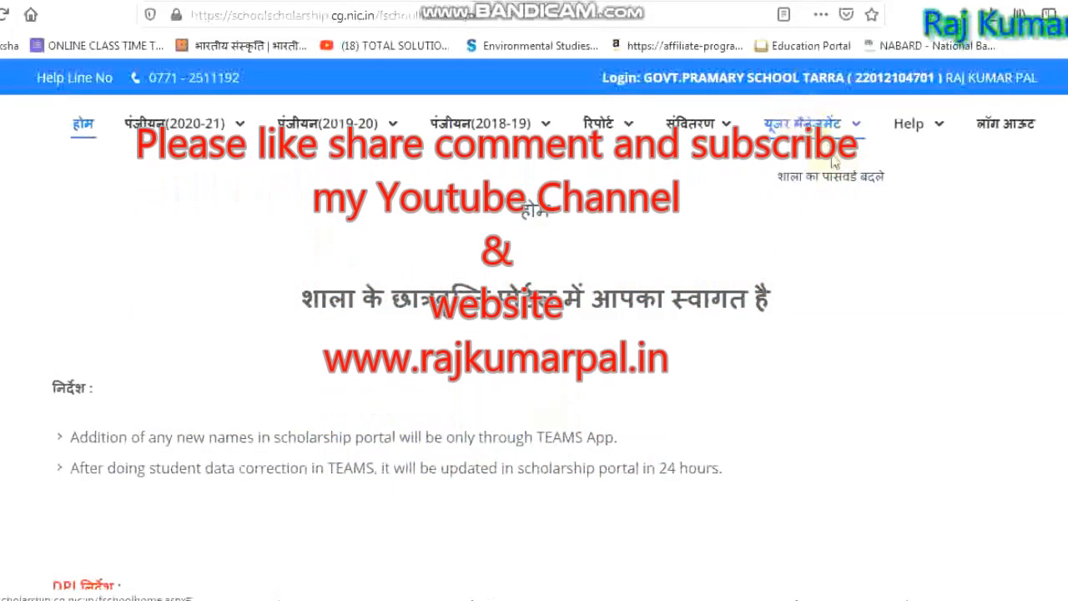
pyautogui.click(908, 126)
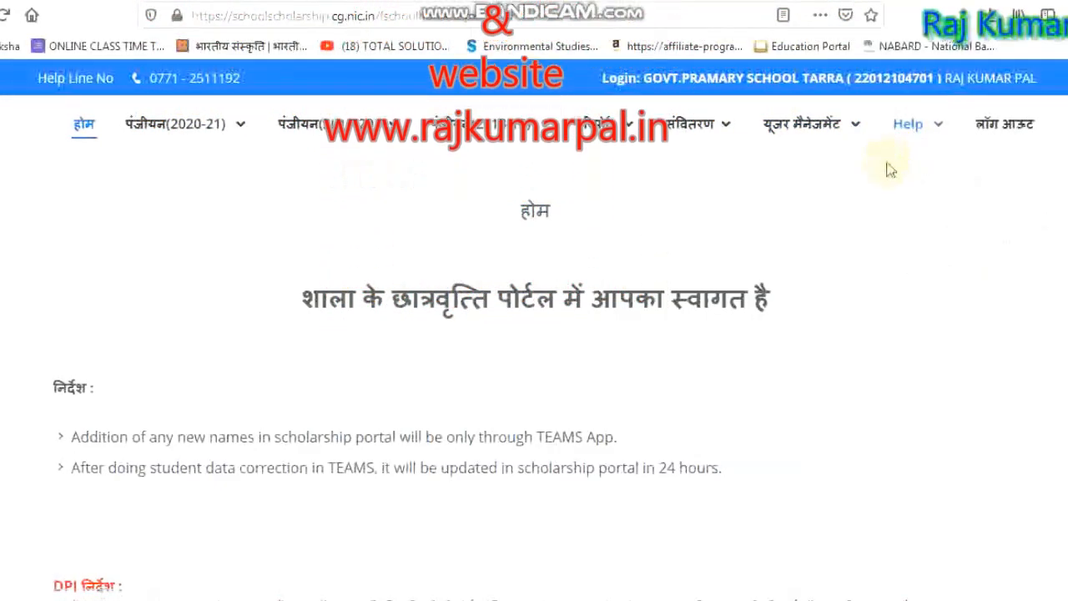
pyautogui.moveTo(903, 138)
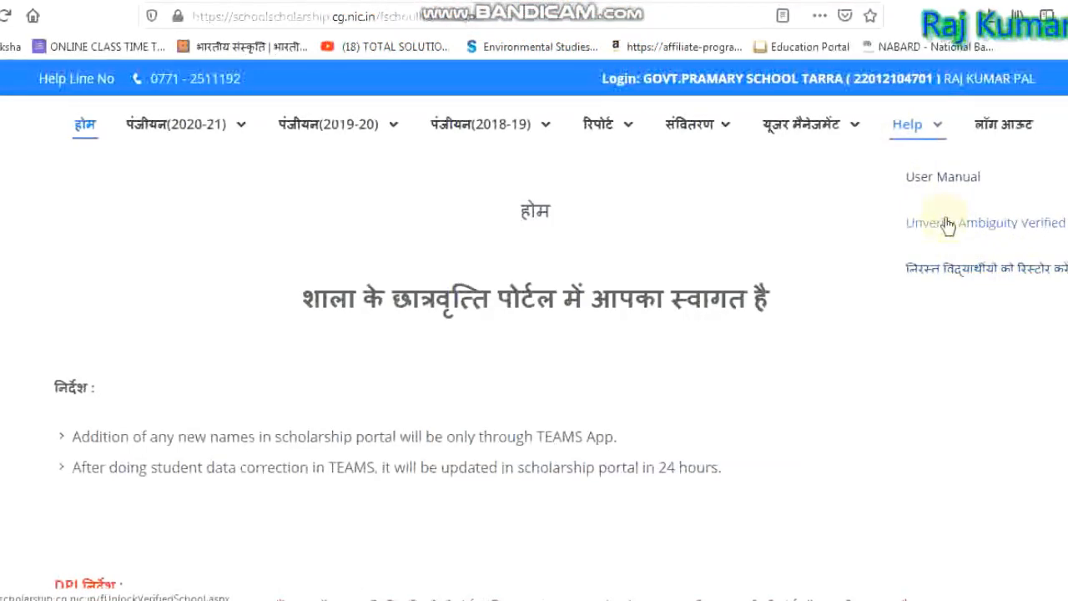
pyautogui.moveTo(705, 123)
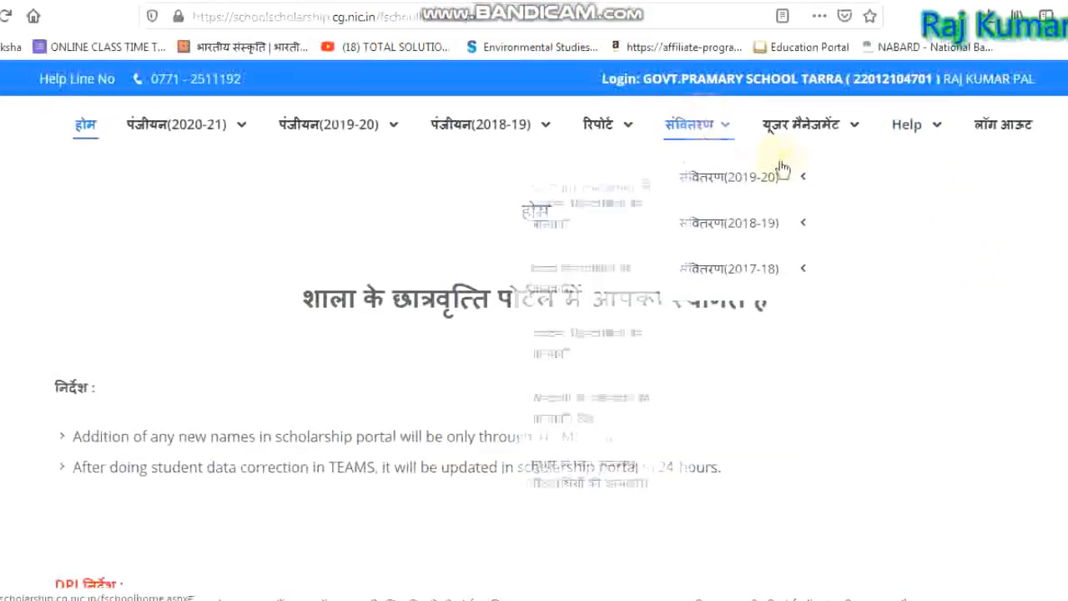
pyautogui.moveTo(780, 173)
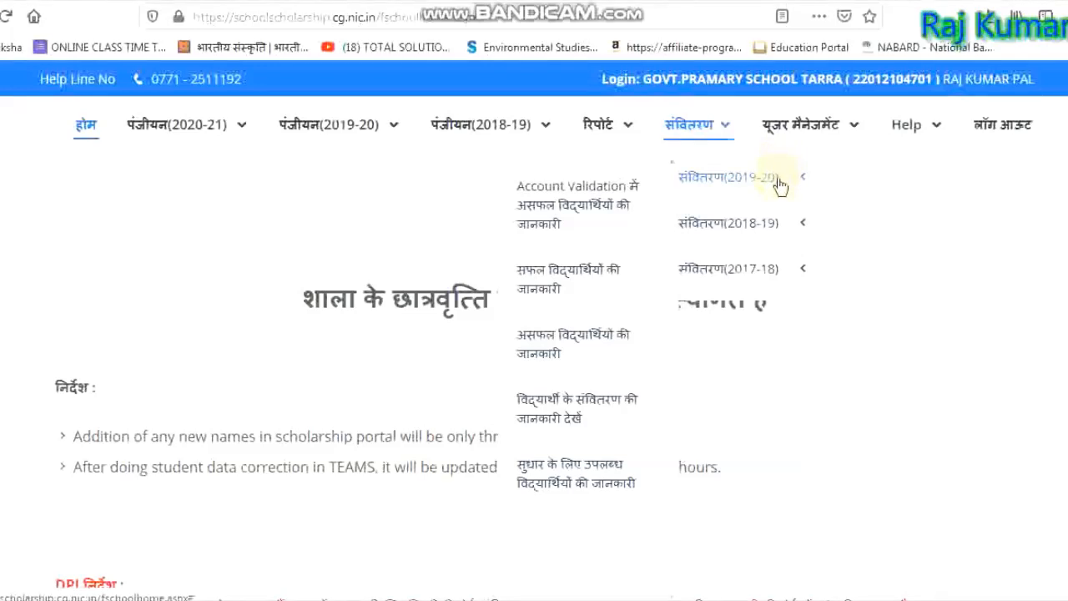
pyautogui.moveTo(761, 248)
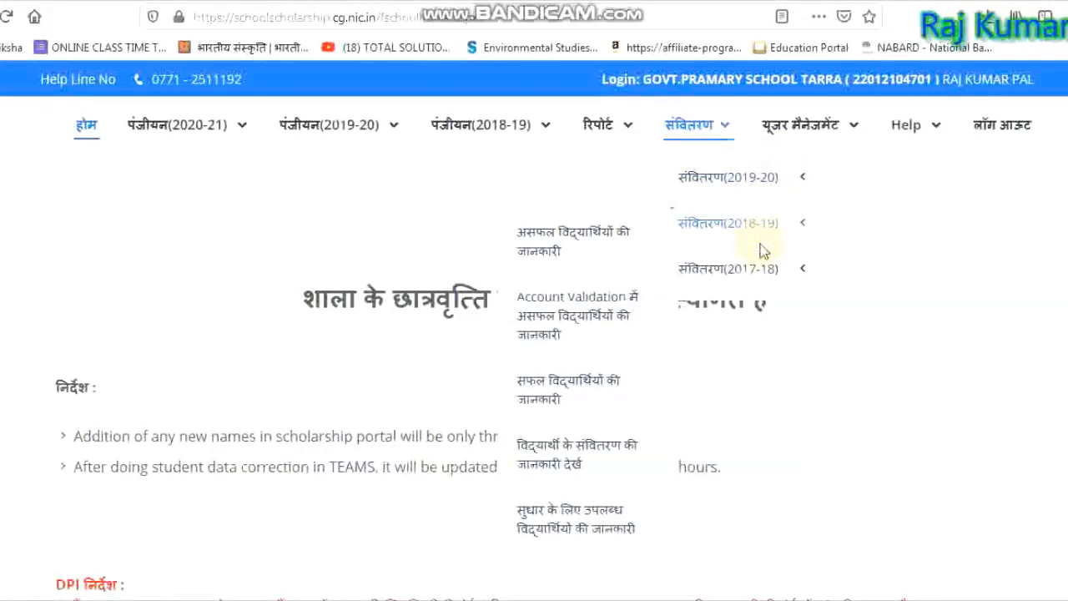
pyautogui.moveTo(622, 129)
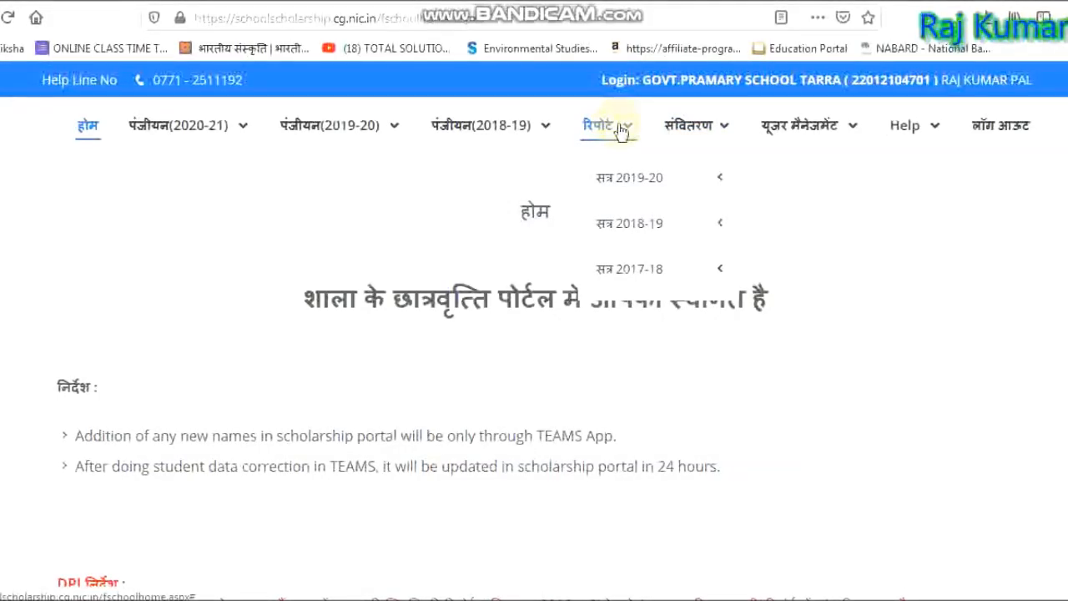
pyautogui.moveTo(629, 175)
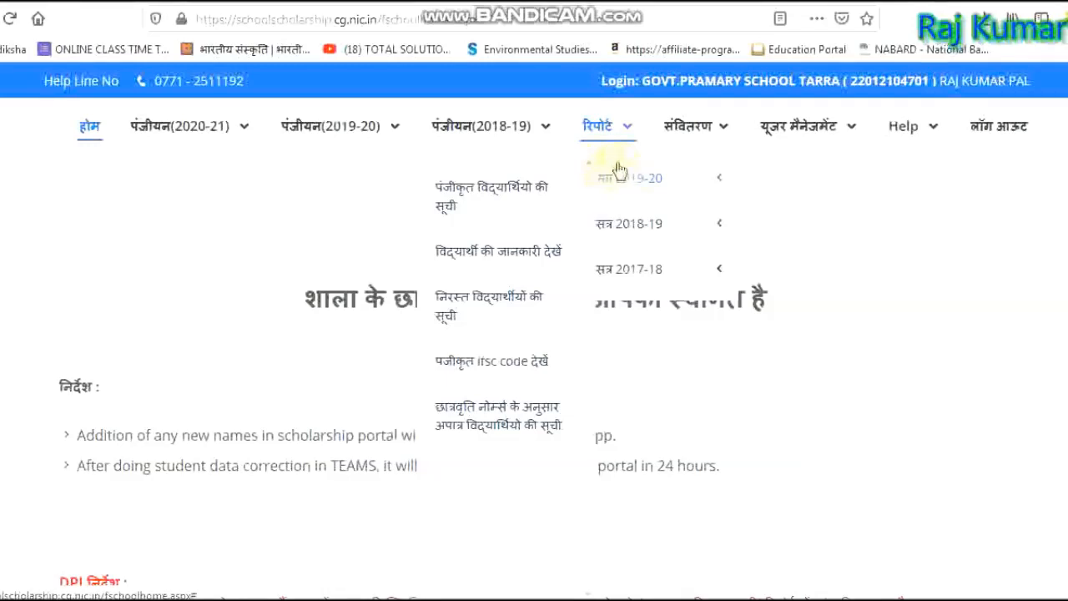
pyautogui.moveTo(514, 144)
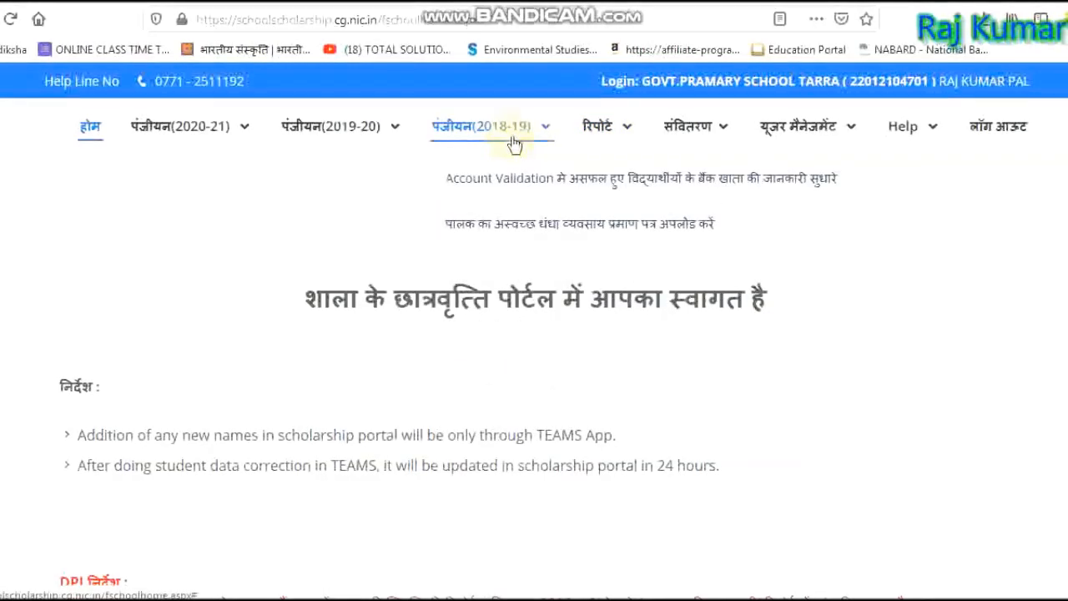
pyautogui.moveTo(384, 142)
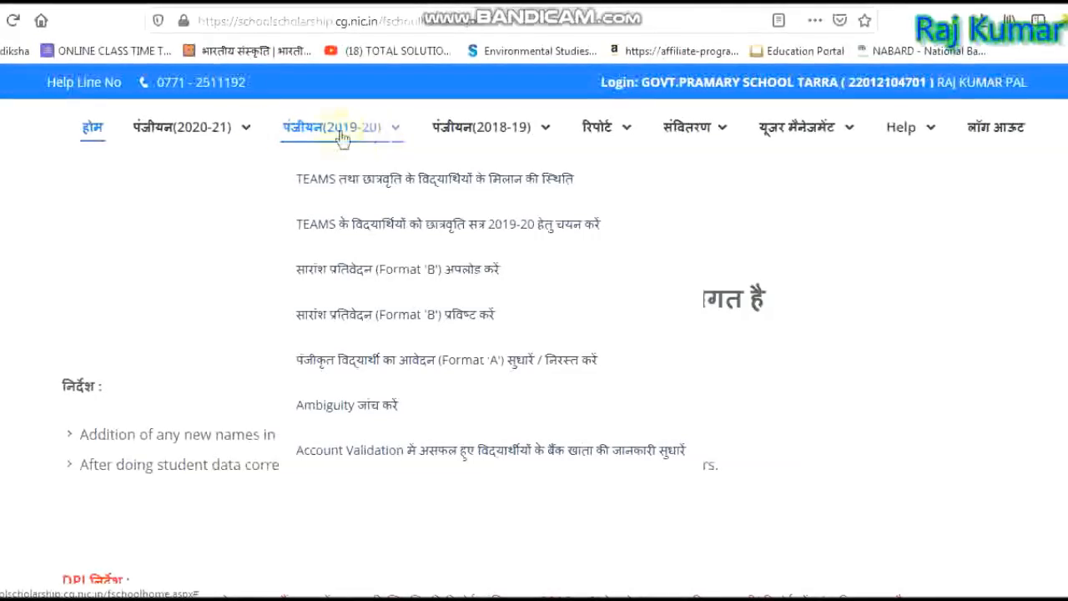
# Choose 'सारांश प्रतिवेदन (Format 'B') प्रविष्ट करें' from the पंजीयन(2020-21) menu.
pyautogui.moveTo(222, 136)
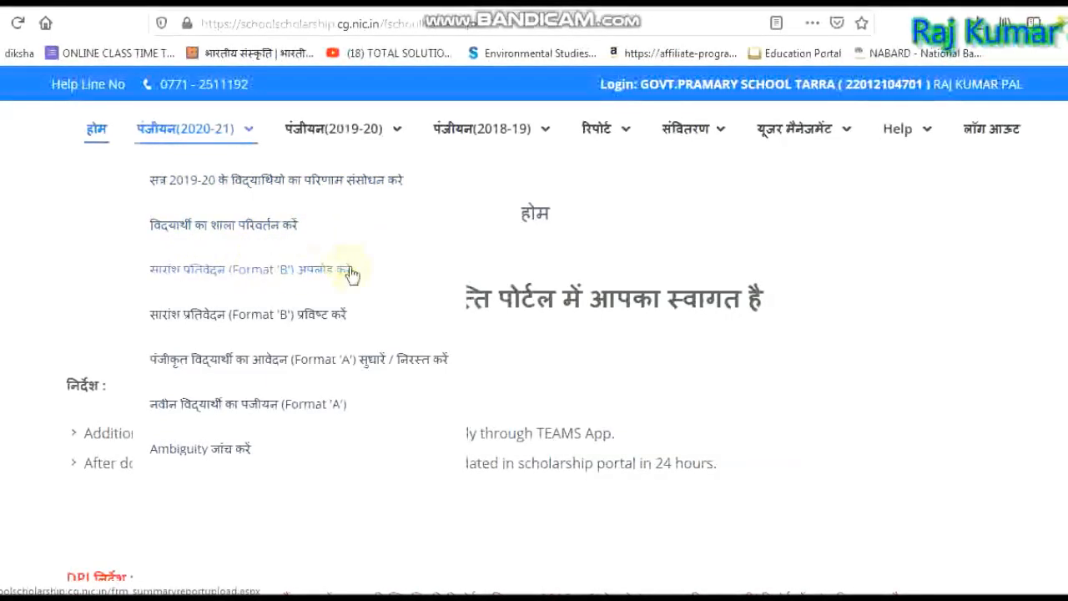
pyautogui.moveTo(191, 209)
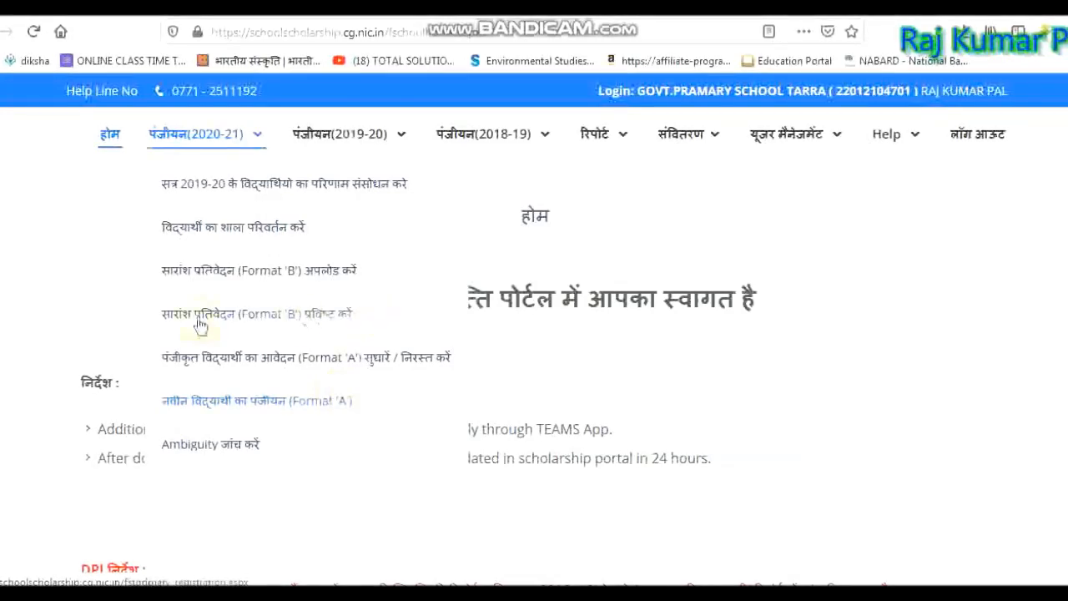
pyautogui.click(254, 324)
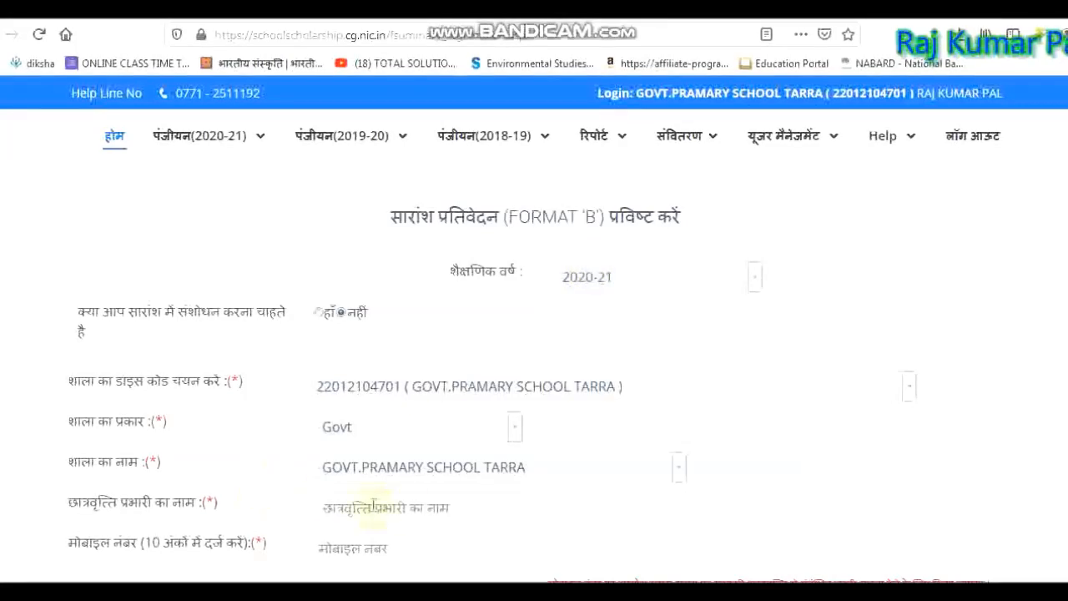
# Enter the scholarship in-charge's full name and mobile number.
pyautogui.click(402, 507)
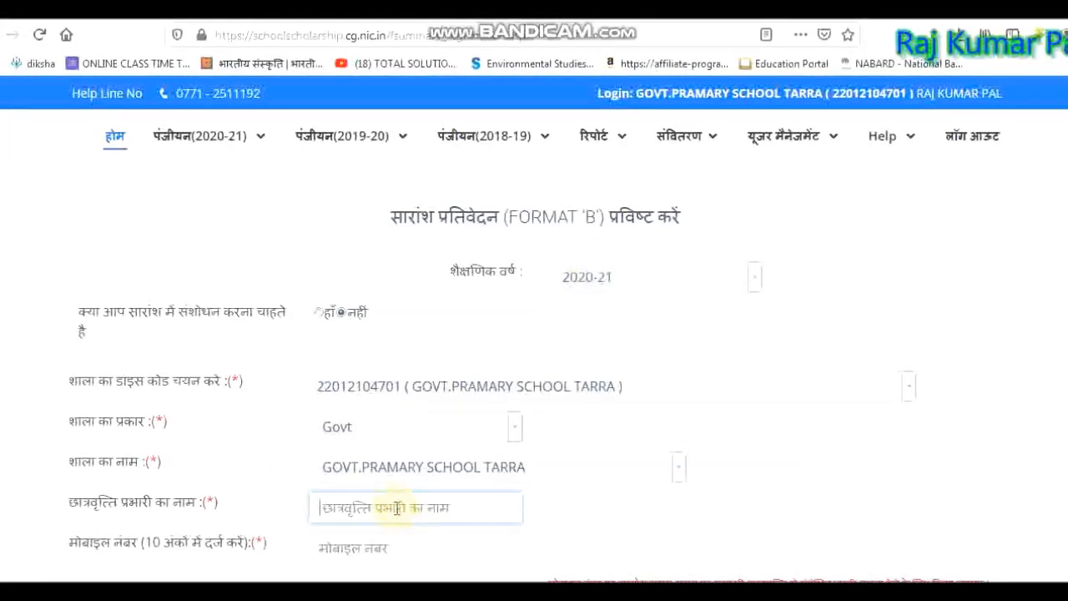
pyautogui.press('Tab')
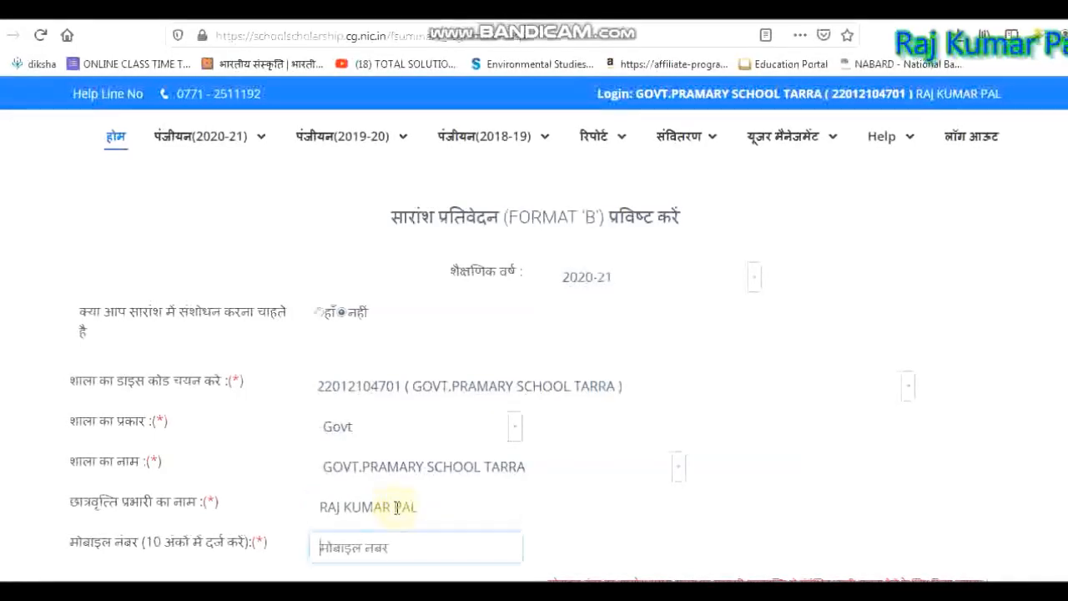
pyautogui.press('Tab')
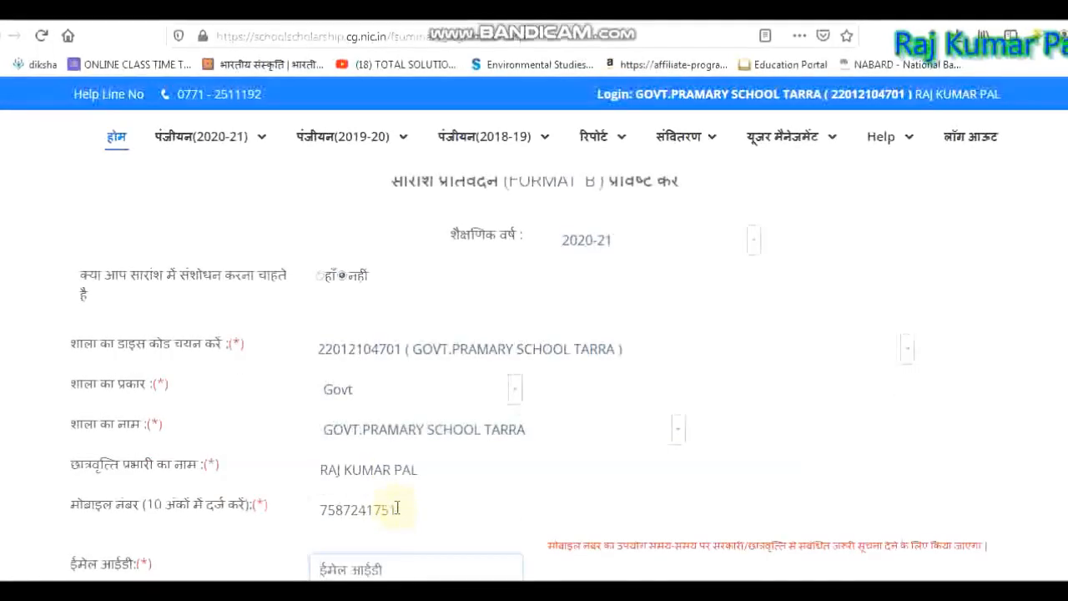
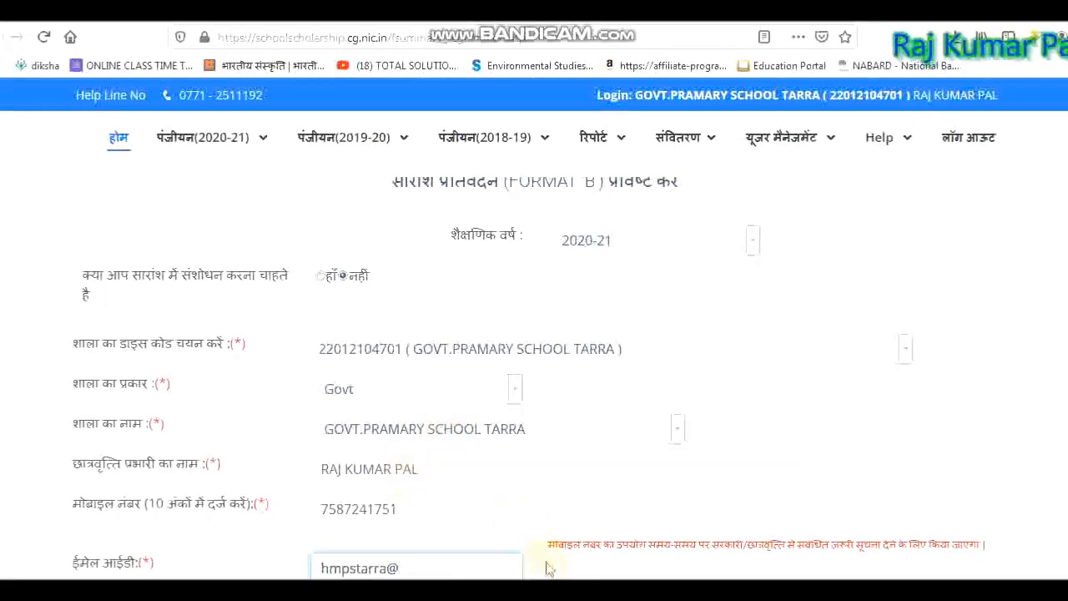
# Fill in the in-charge's Gmail e-mail address, checking it against the Form-B scan.
pyautogui.moveTo(582, 577)
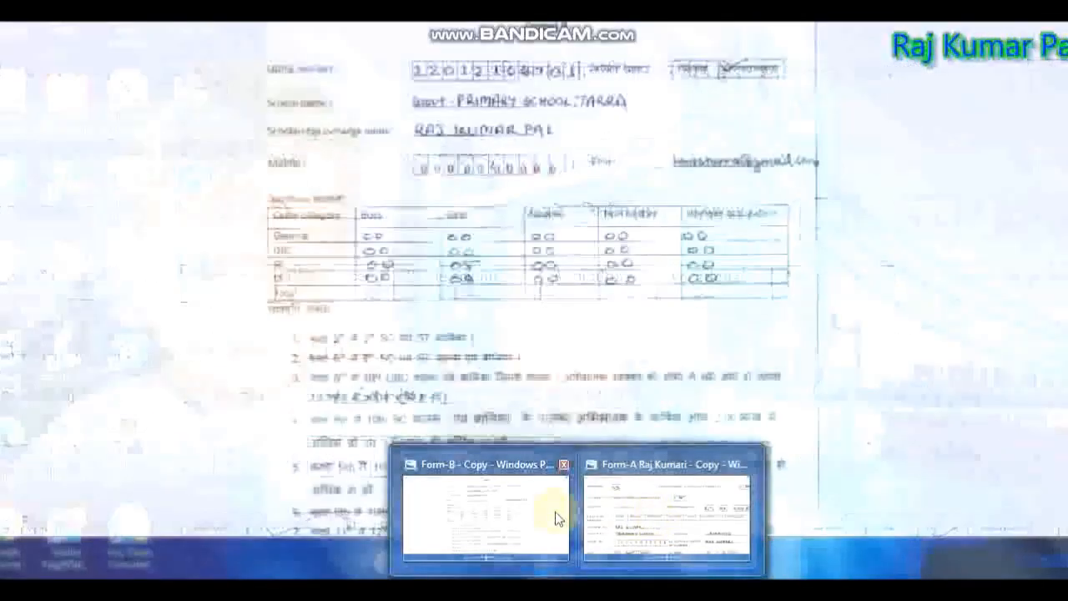
pyautogui.click(551, 514)
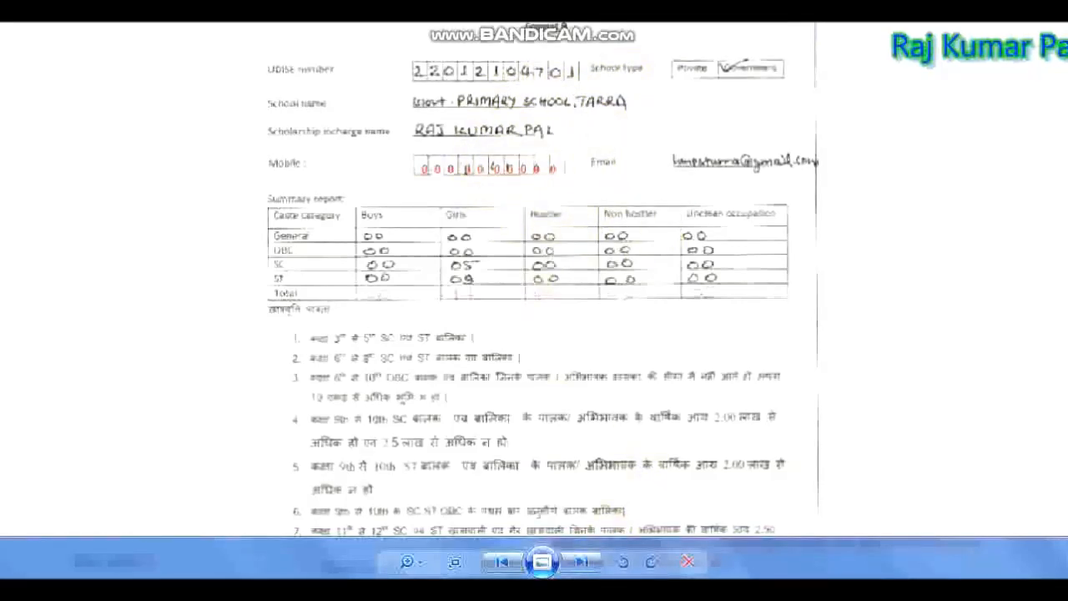
pyautogui.click(551, 589)
pyautogui.click(418, 561)
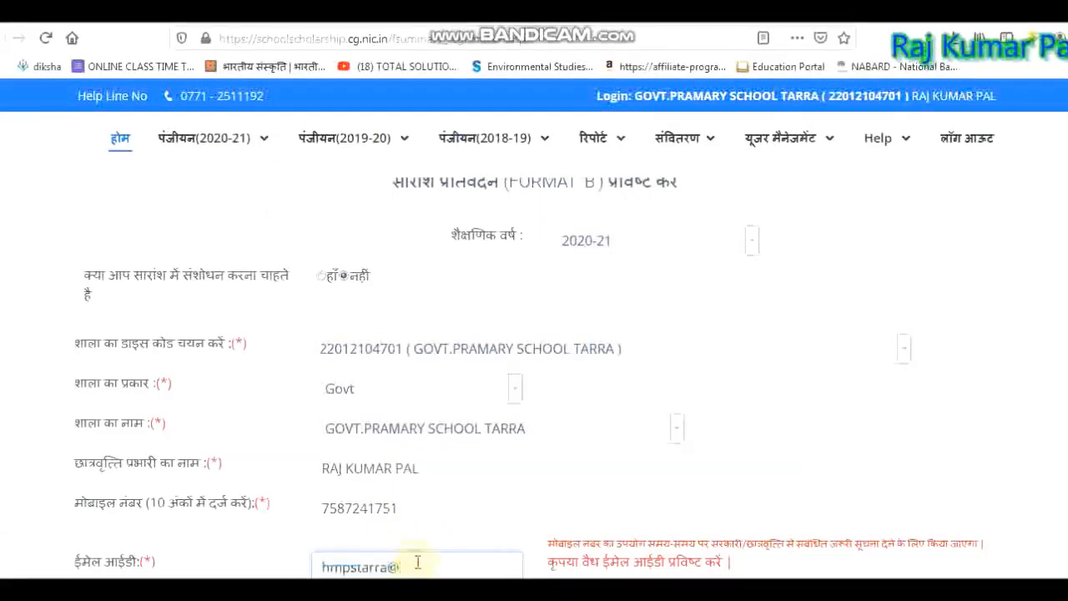
pyautogui.write('gmail.com')
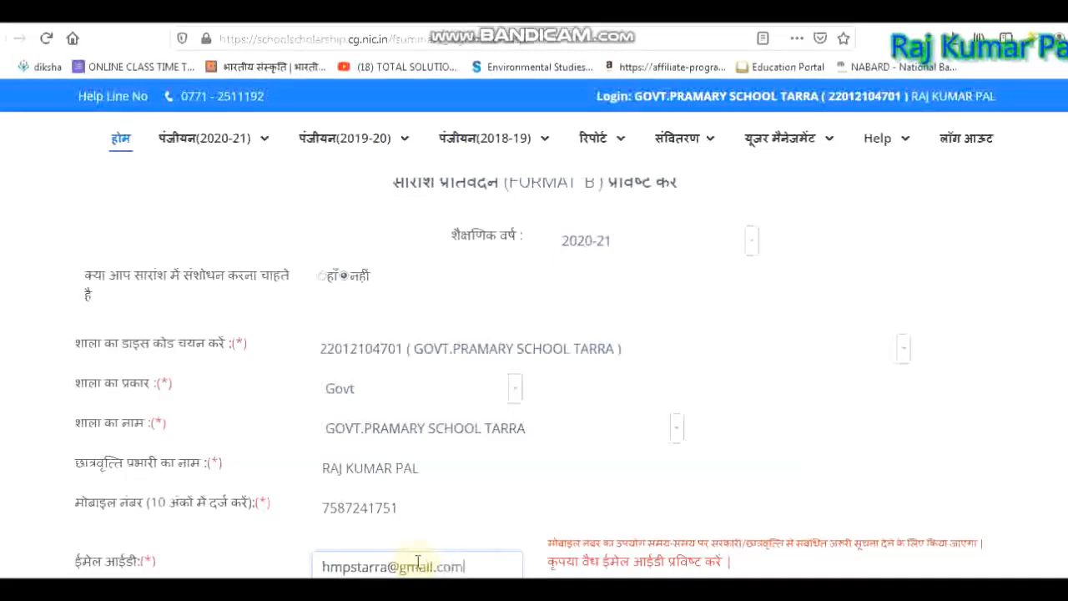
pyautogui.press('Tab')
pyautogui.doubleClick(365, 565)
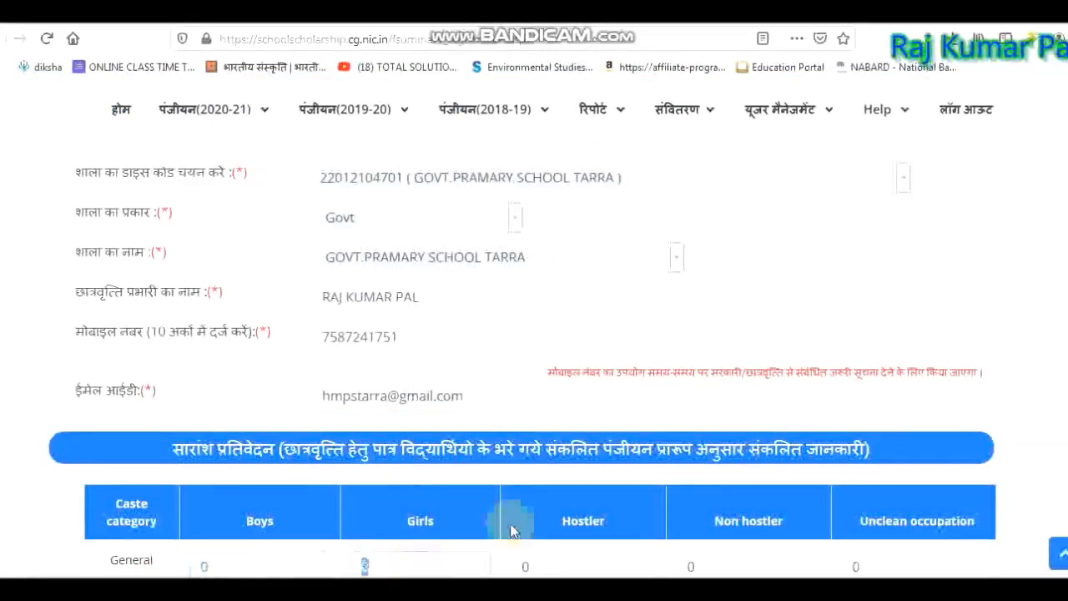
# Compare the summary table's category counts with the scanned Format B.
pyautogui.scroll(-3, 973, 215)
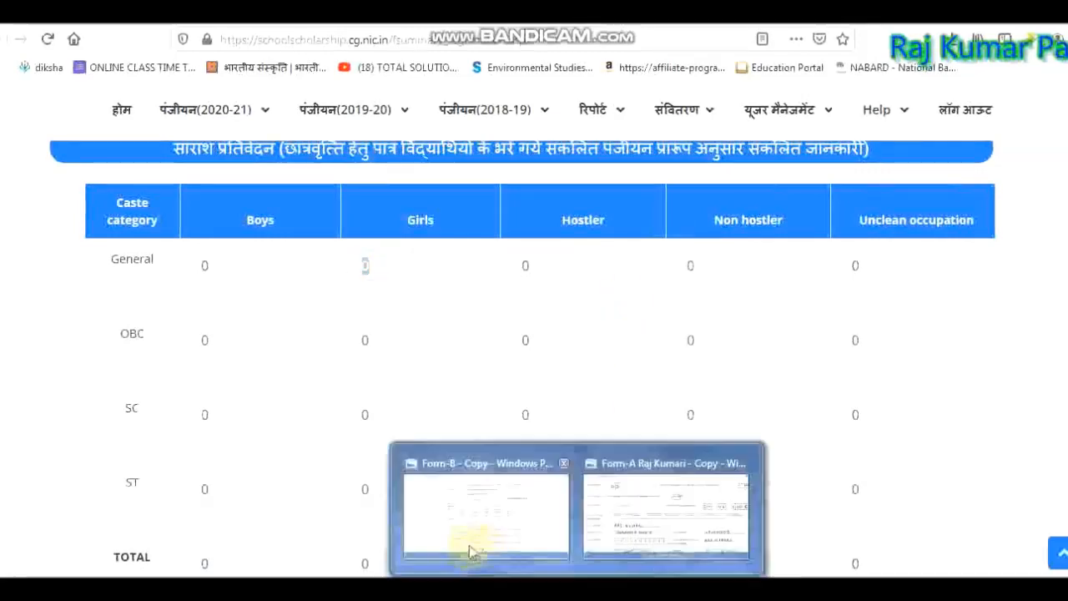
pyautogui.click(470, 544)
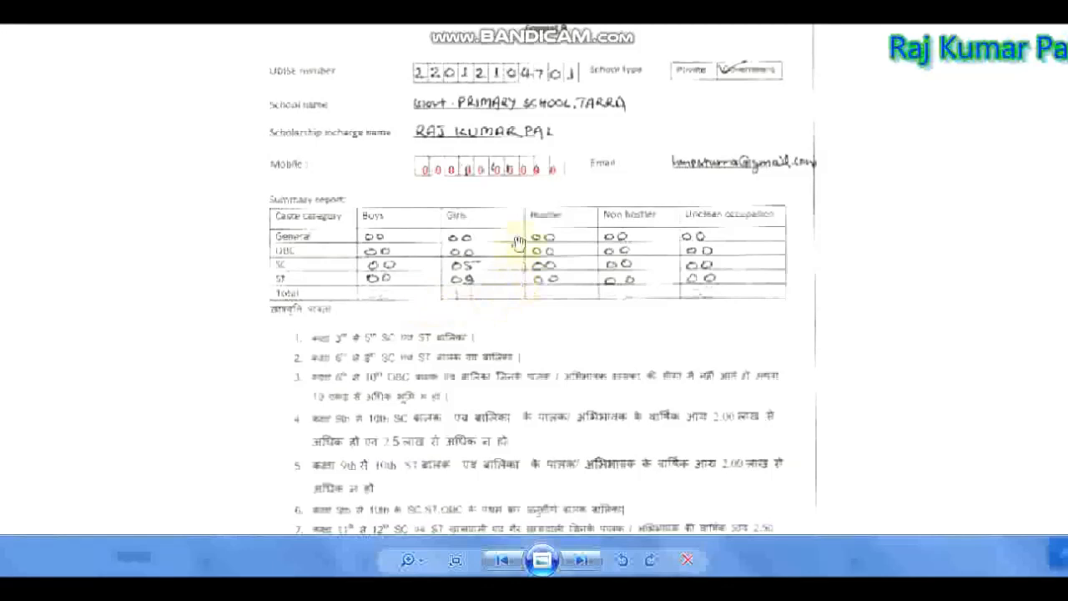
pyautogui.click(542, 575)
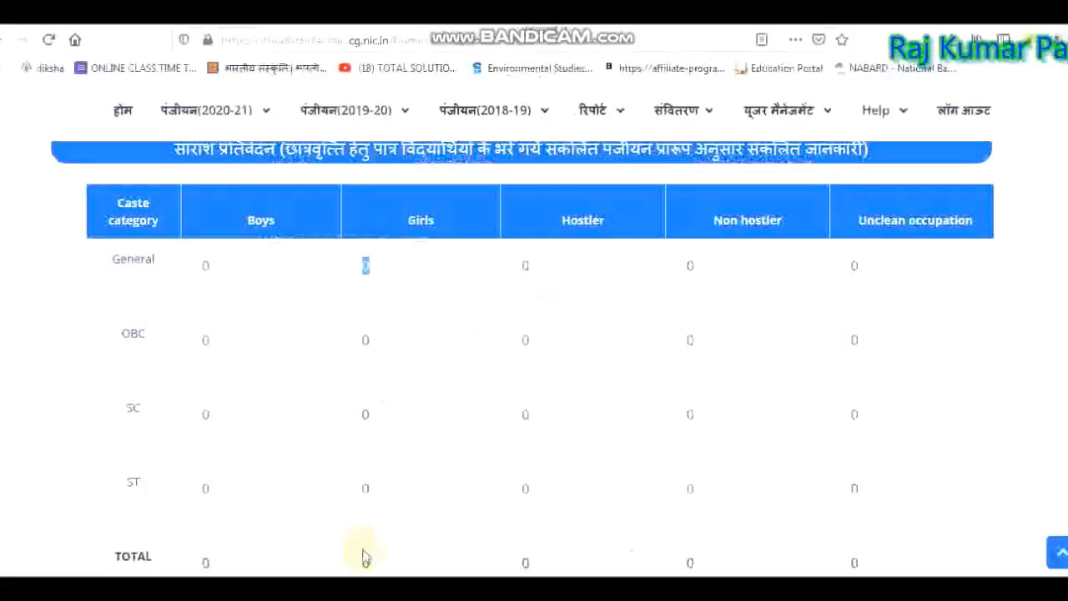
pyautogui.click(265, 275)
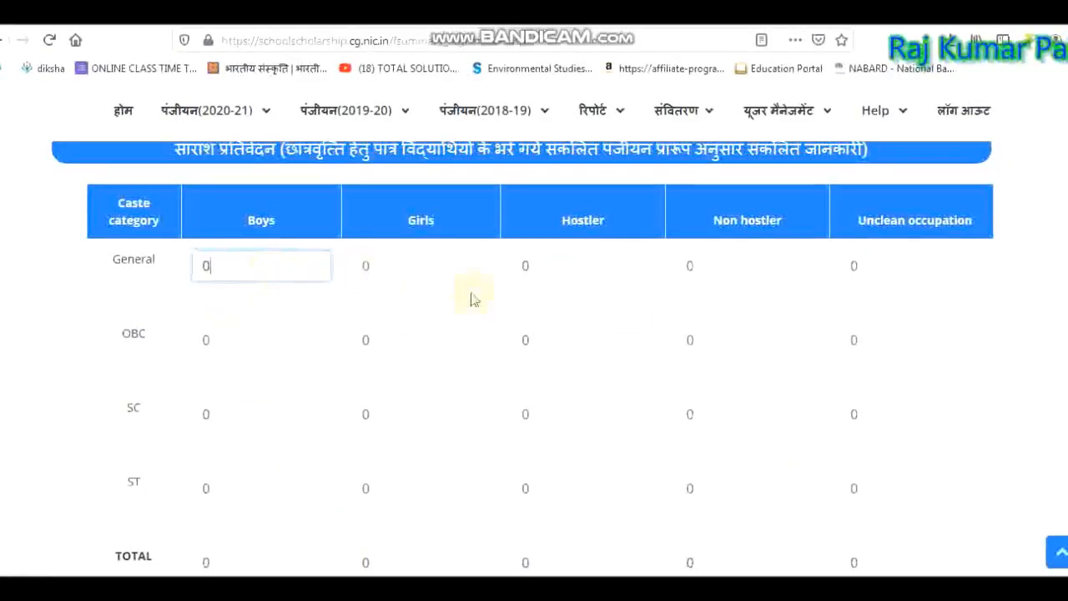
pyautogui.moveTo(572, 589)
pyautogui.click(489, 534)
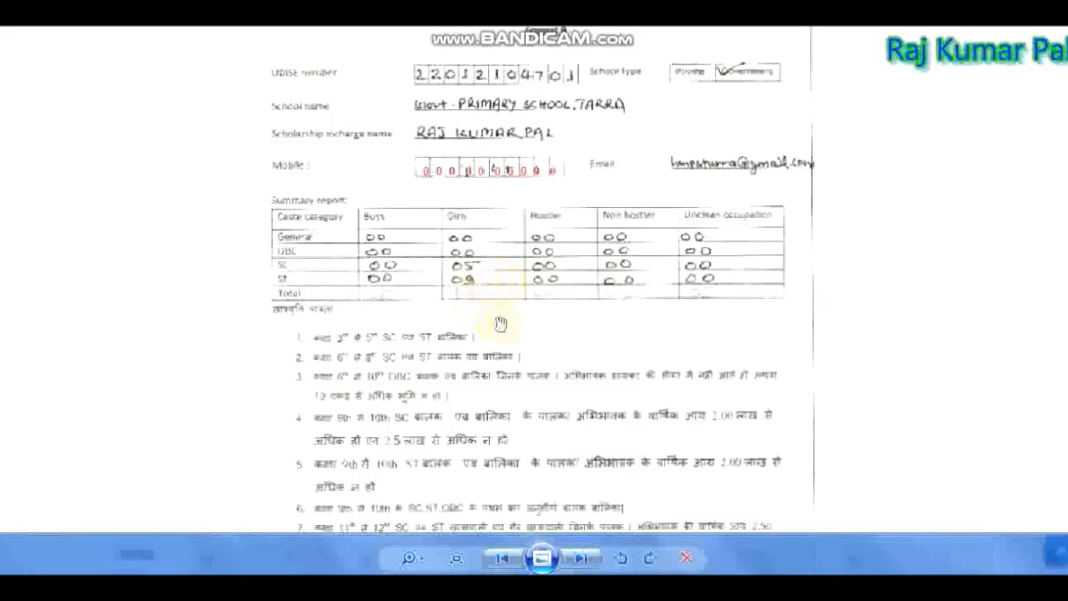
pyautogui.click(488, 585)
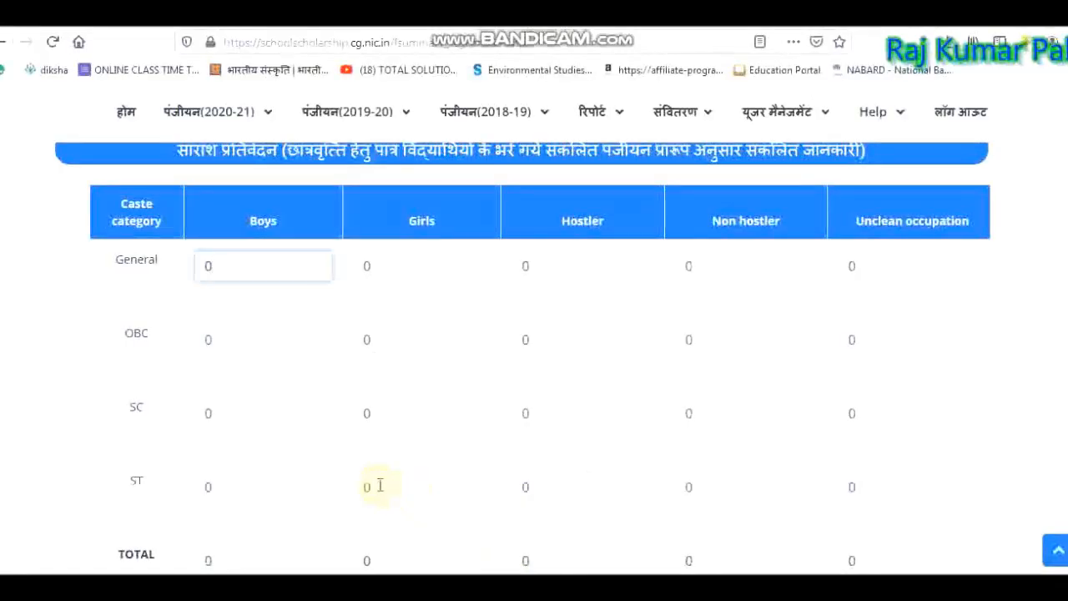
# Enter 9 as the ST girls count and bring the full table into view.
pyautogui.click(367, 413)
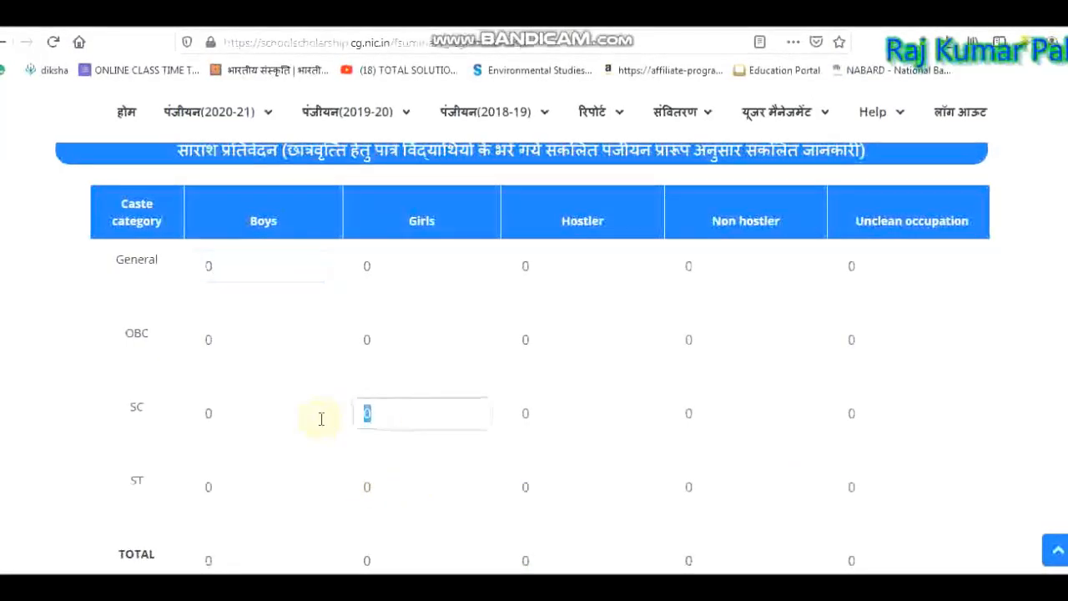
pyautogui.click(419, 485)
pyautogui.write('9')
pyautogui.click(329, 489)
pyautogui.scroll(3, 350, 501)
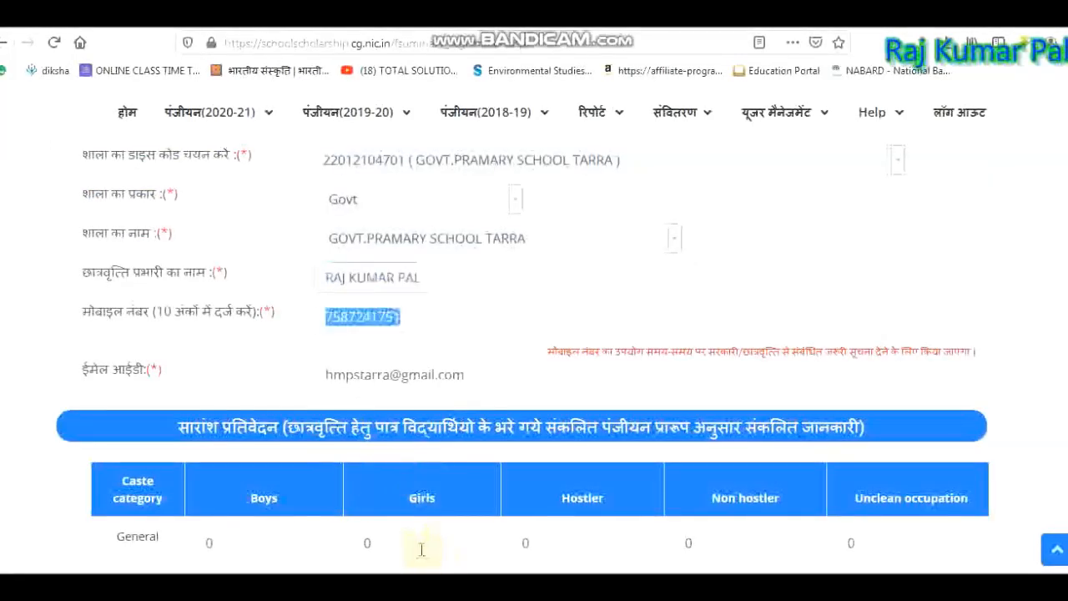
pyautogui.press('Tab')
pyautogui.press('Tab')
pyautogui.press('Tab')
pyautogui.press('Tab')
pyautogui.press('Tab')
pyautogui.press('Tab')
pyautogui.press('Tab')
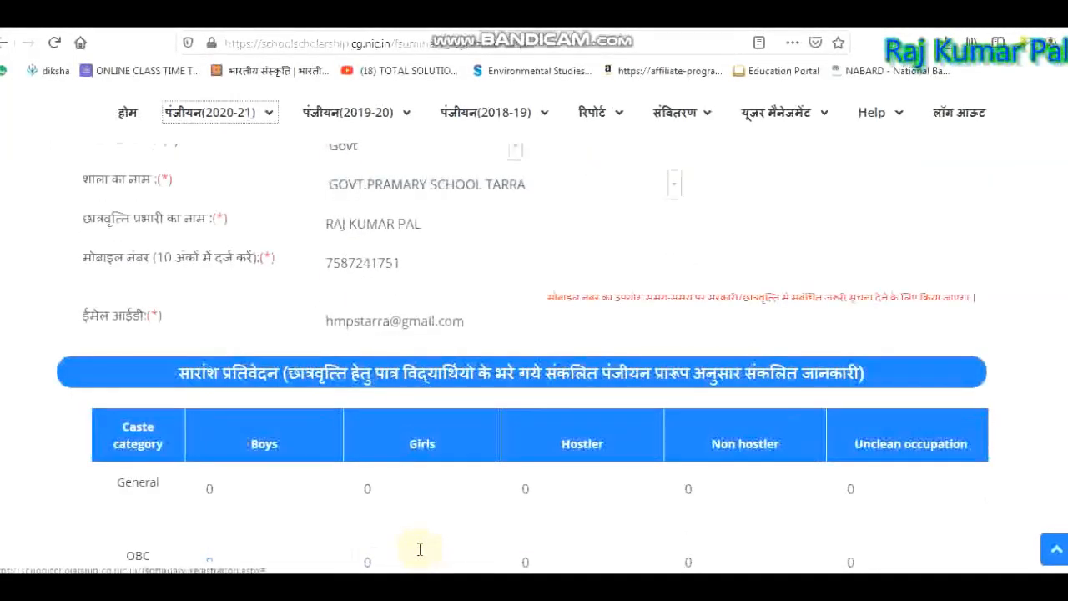
pyautogui.press('Tab')
pyautogui.press('Tab')
pyautogui.press('Tab')
pyautogui.press('Tab')
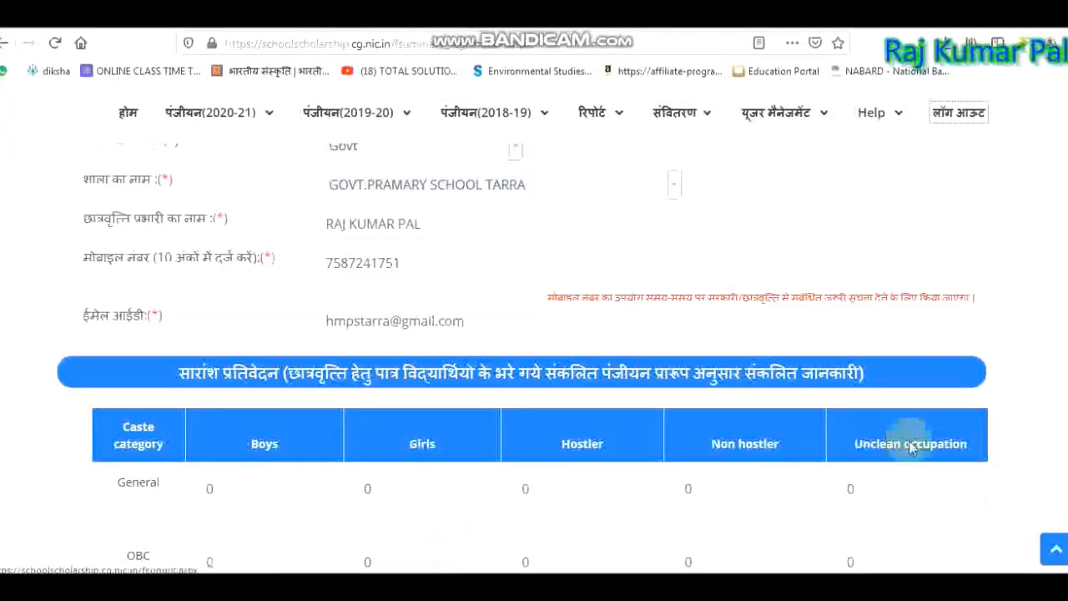
pyautogui.press('Down')
pyautogui.press('Down')
pyautogui.press('Down')
pyautogui.press('Down')
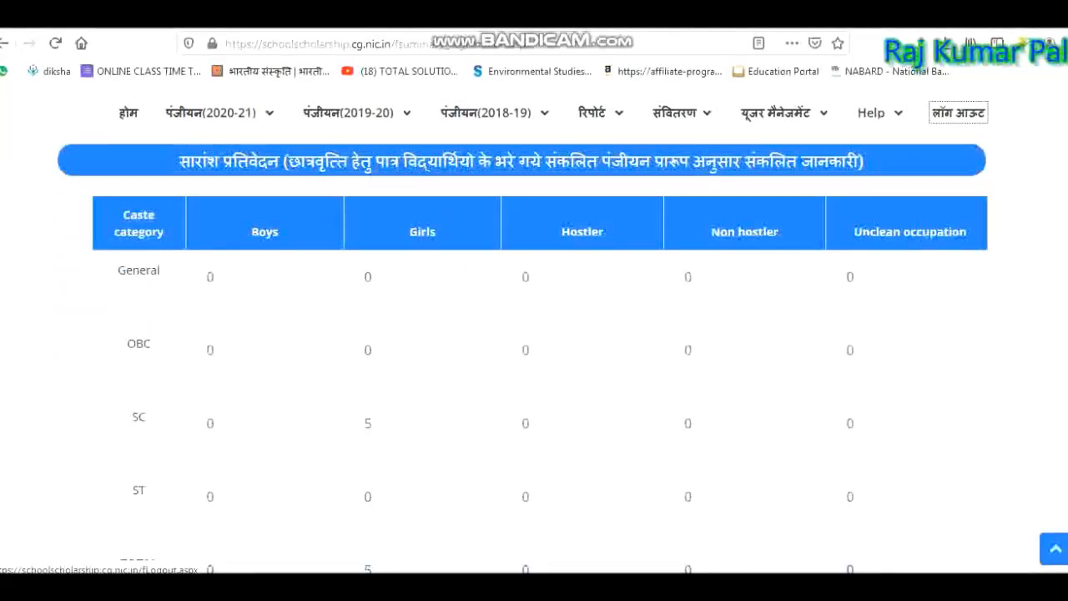
pyautogui.press('Down')
pyautogui.press('Down')
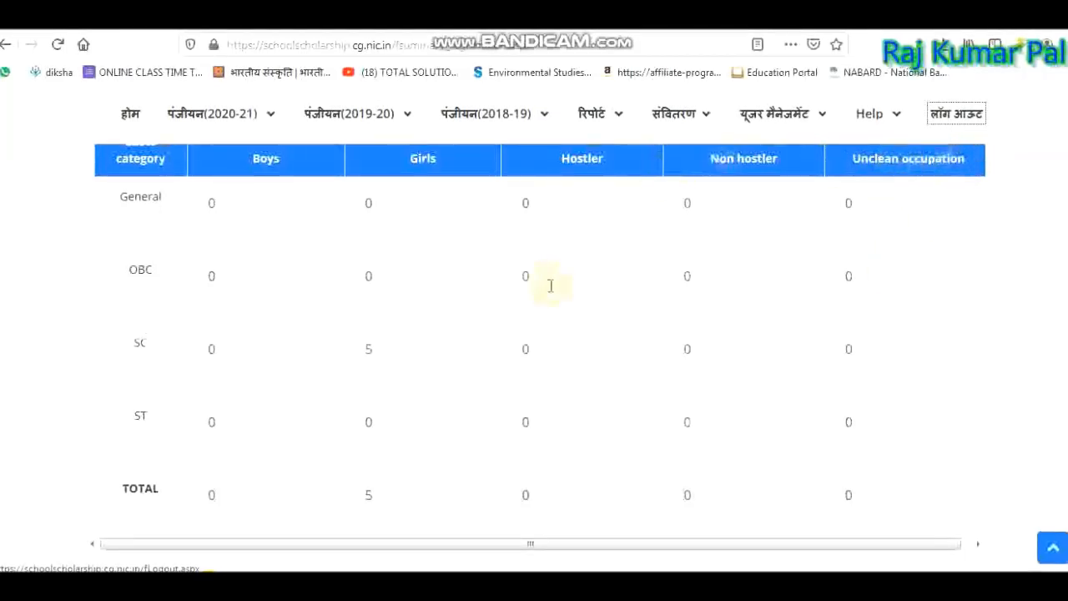
# Set SC Non hostler to 5 and ST Non hostler to 9, then save.
pyautogui.doubleClick(689, 350)
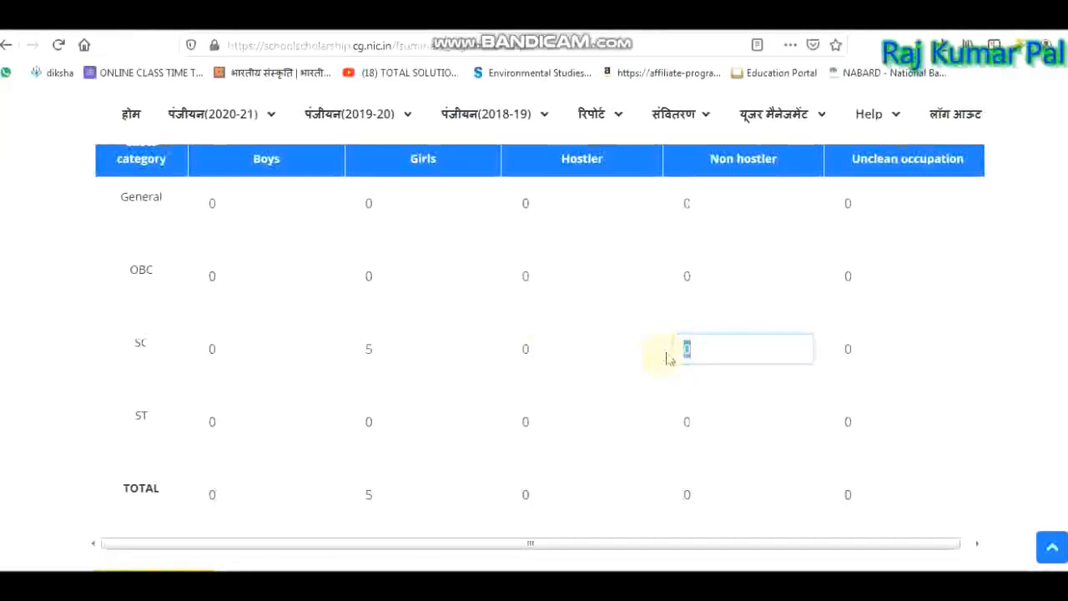
pyautogui.write('5')
pyautogui.press('Tab')
pyautogui.click(408, 353)
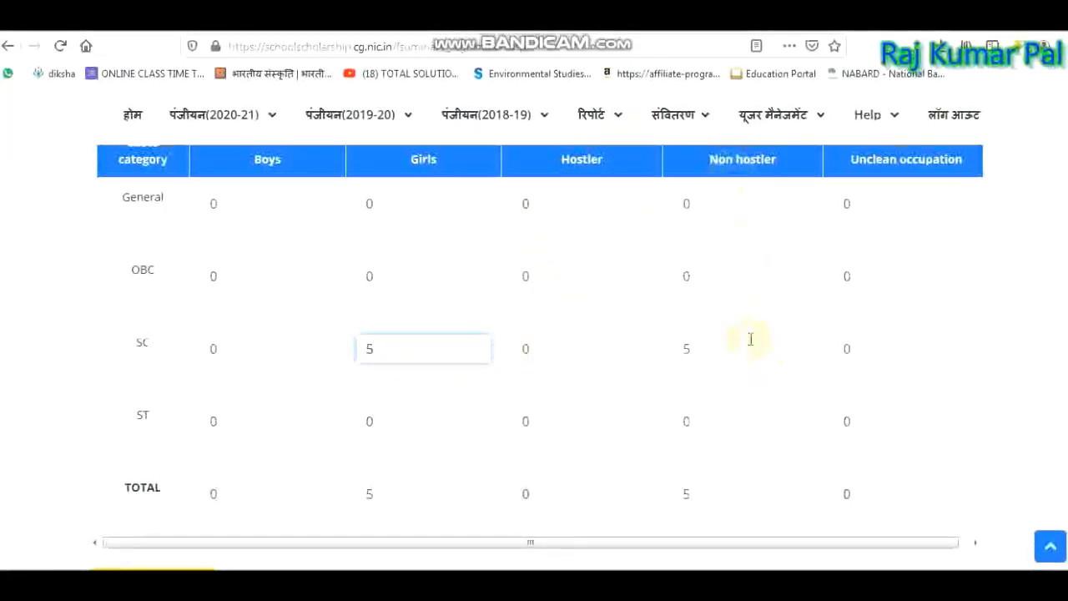
pyautogui.click(364, 427)
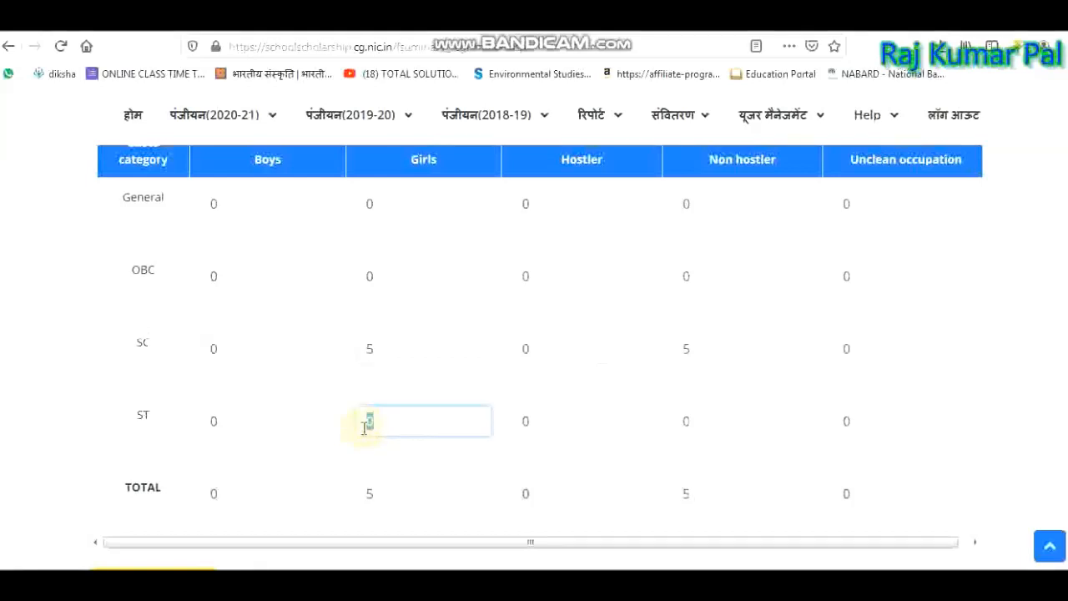
pyautogui.scroll(4, 364, 424)
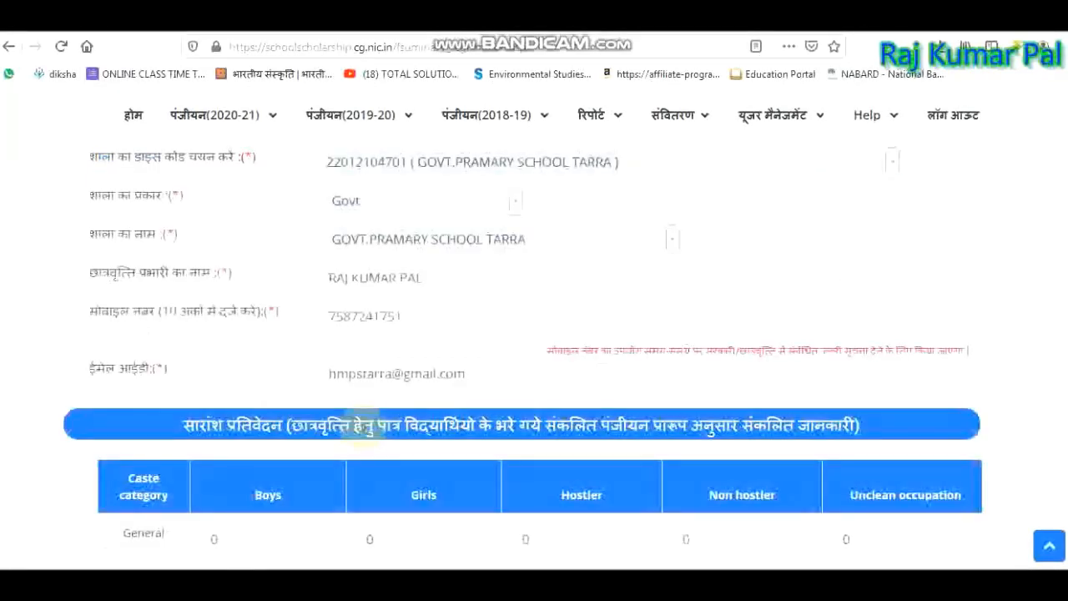
pyautogui.scroll(-5, 826, 409)
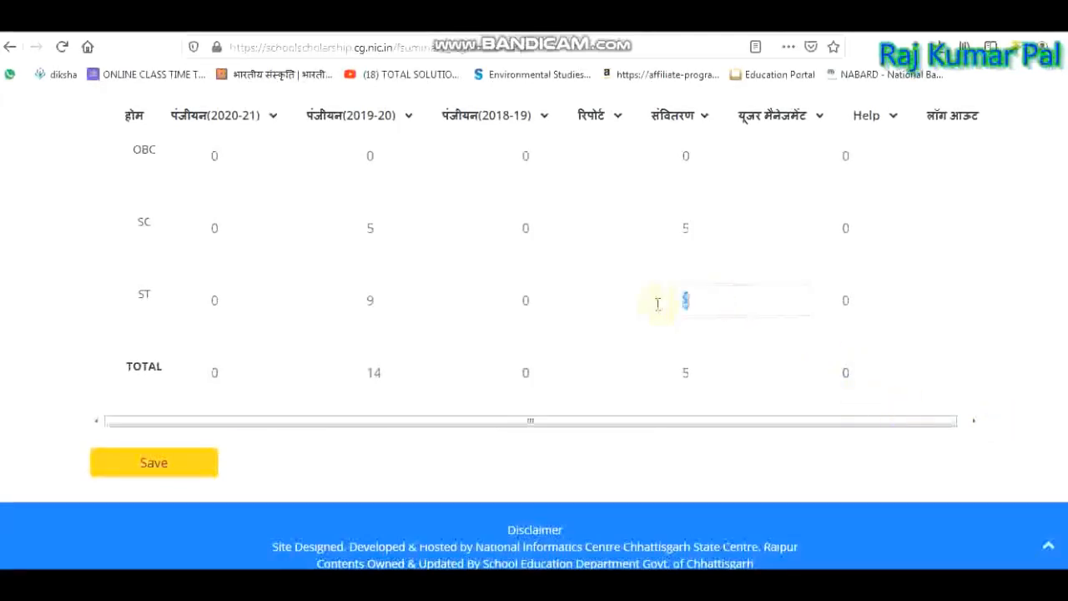
pyautogui.press('Tab')
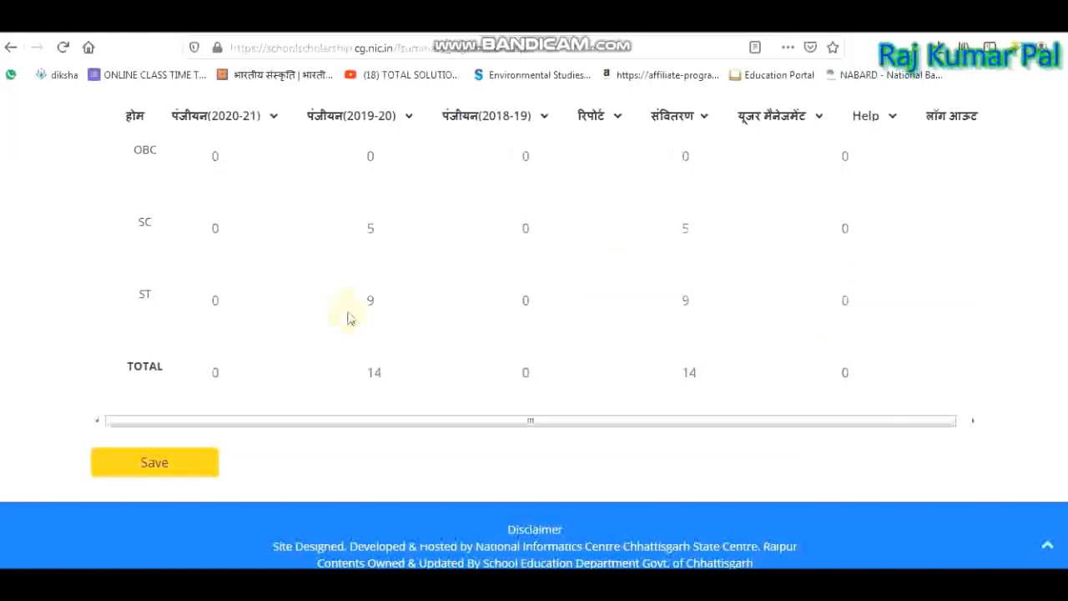
pyautogui.click(163, 467)
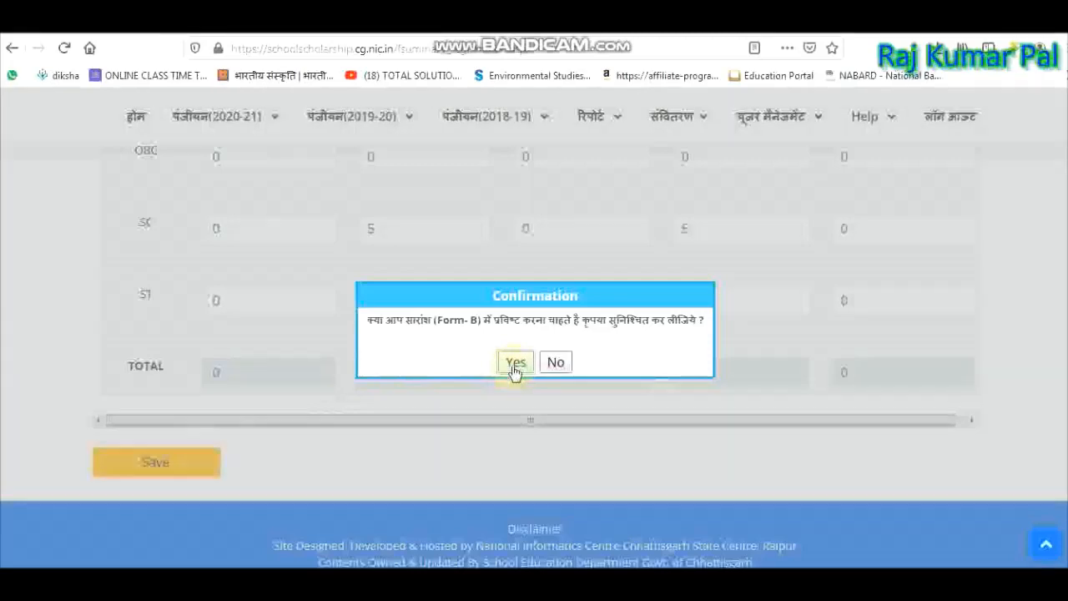
# Confirm the Format B save, then go to 'सारांश प्रतिवेदन (Format 'B') अपलोड करें'.
pyautogui.click(531, 367)
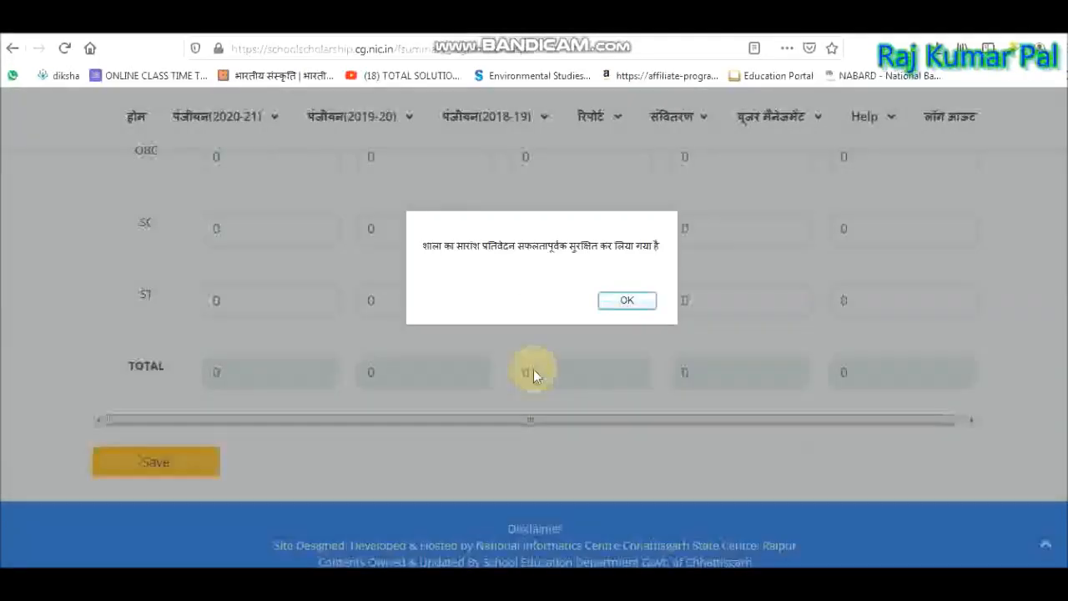
pyautogui.click(640, 306)
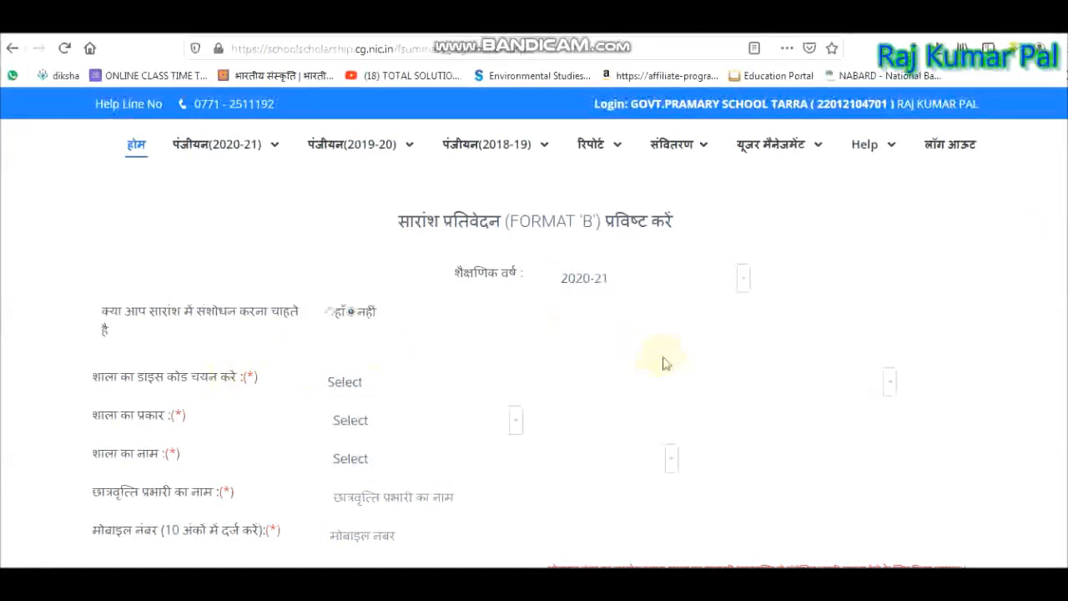
pyautogui.click(232, 159)
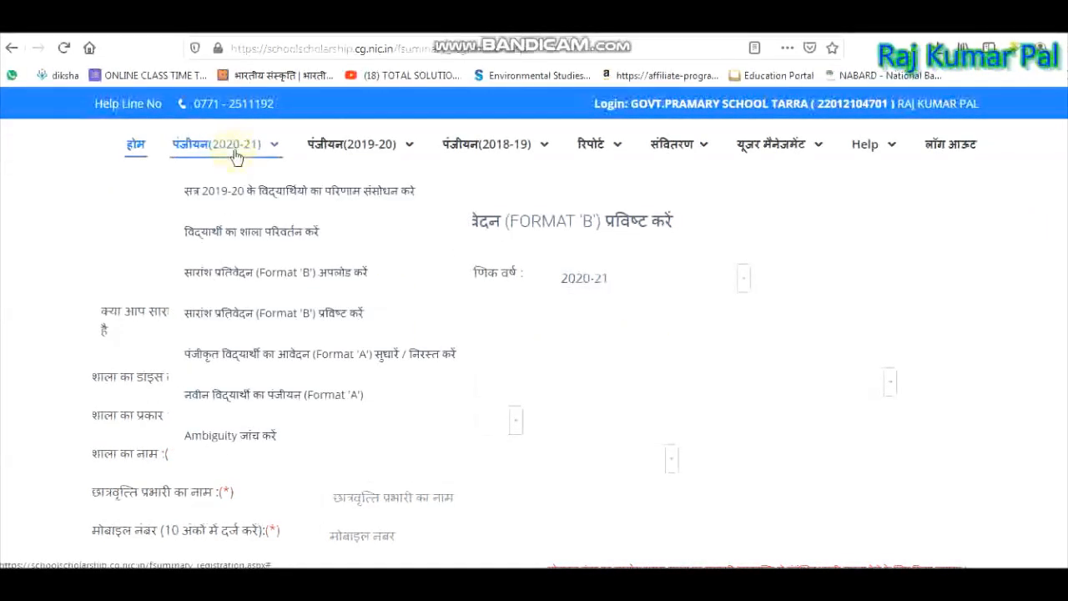
pyautogui.click(293, 276)
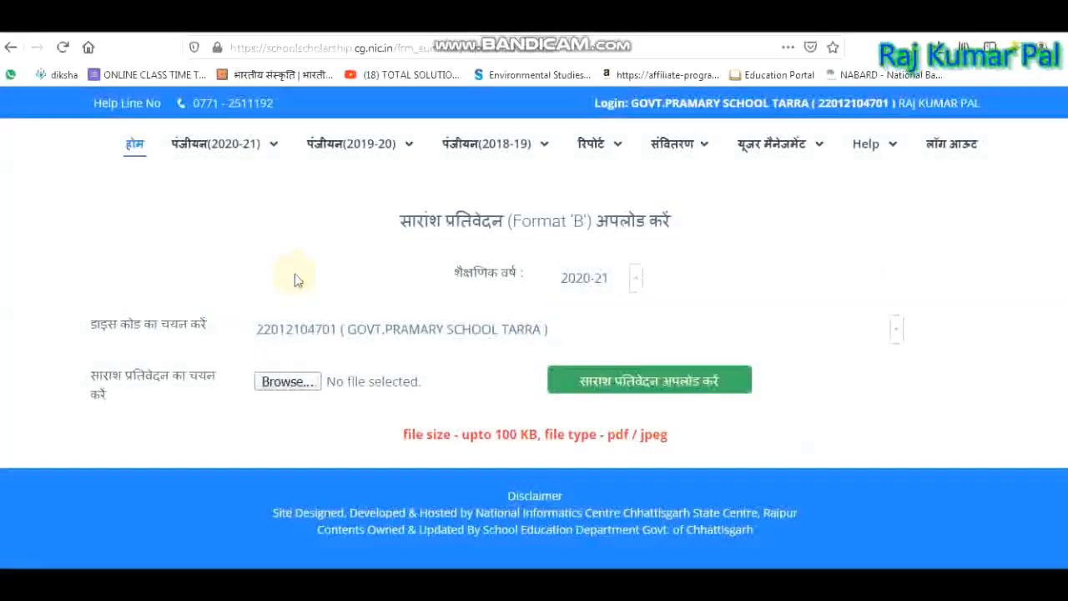
# Review the 100 KB pdf/jpeg upload limit and open the file chooser.
pyautogui.moveTo(214, 165)
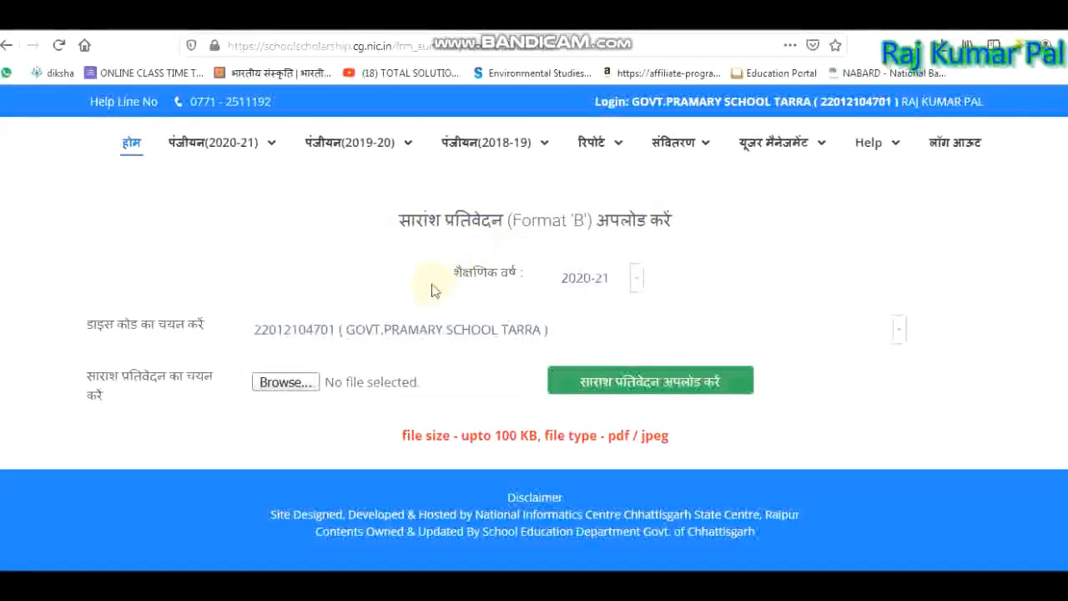
pyautogui.moveTo(399, 443); pyautogui.dragTo(672, 448)
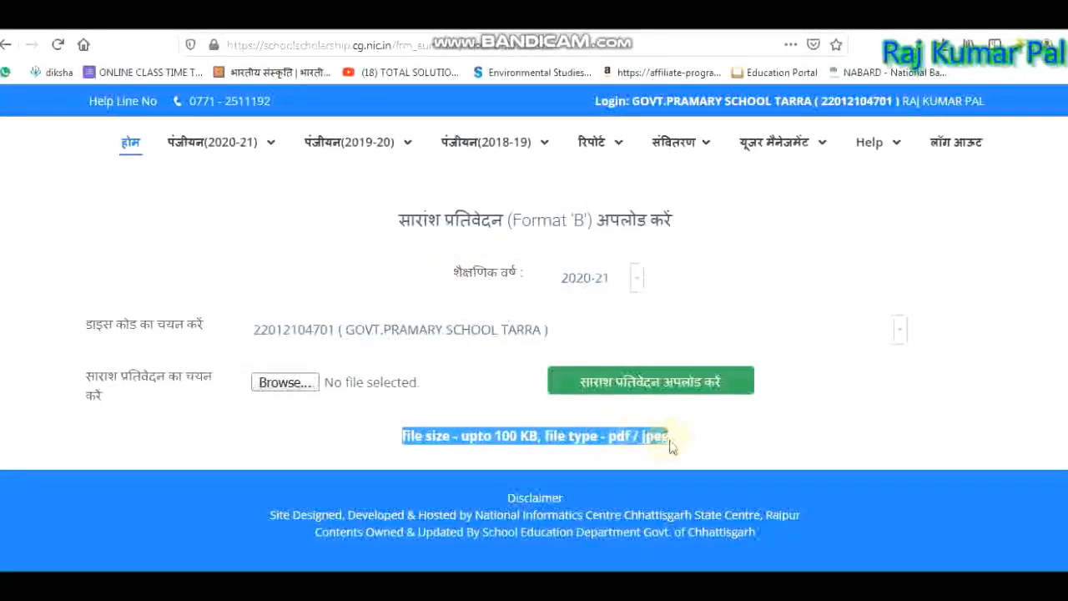
pyautogui.click(676, 441)
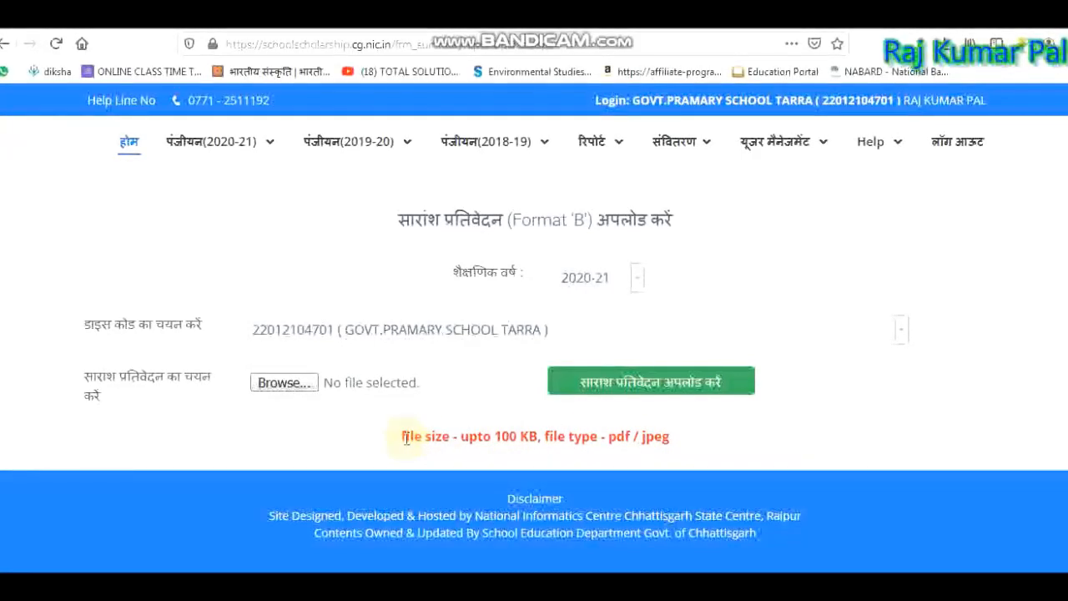
pyautogui.moveTo(409, 440); pyautogui.dragTo(659, 440)
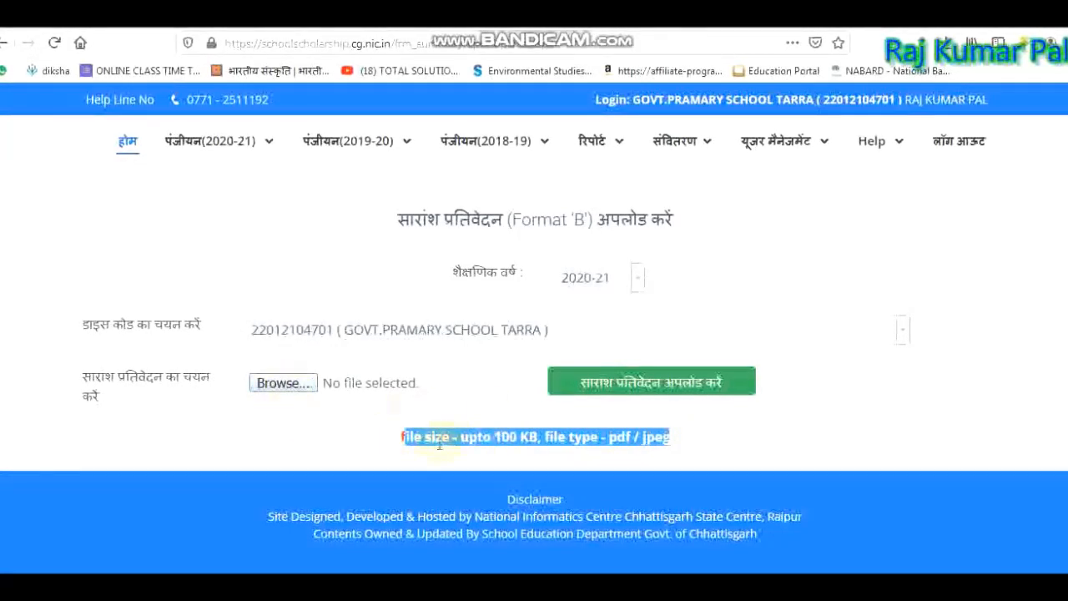
pyautogui.click(388, 442)
pyautogui.moveTo(400, 438); pyautogui.dragTo(674, 446)
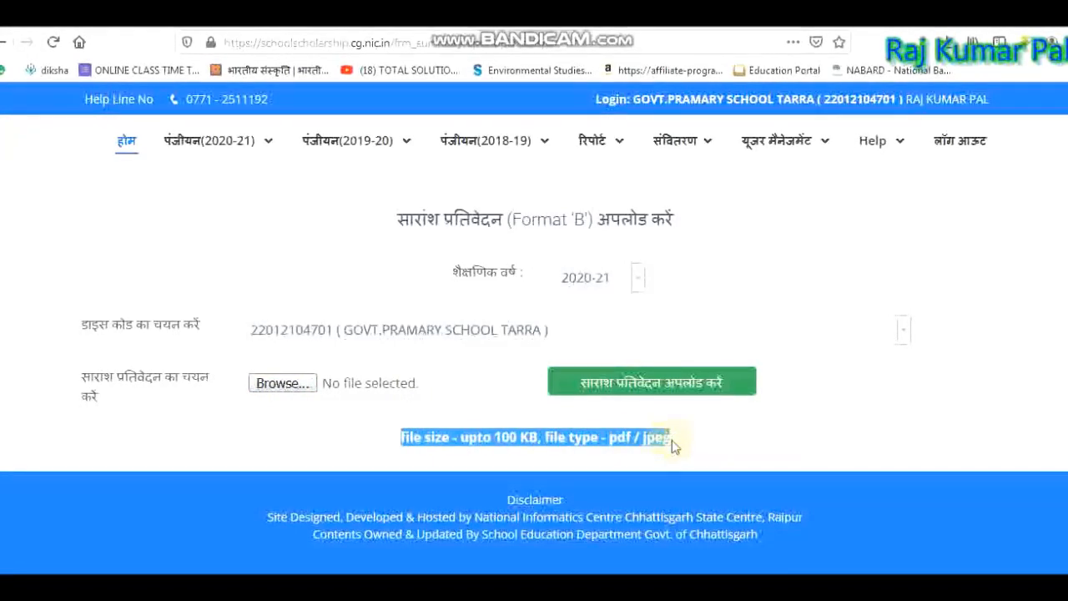
pyautogui.moveTo(676, 441); pyautogui.dragTo(379, 440)
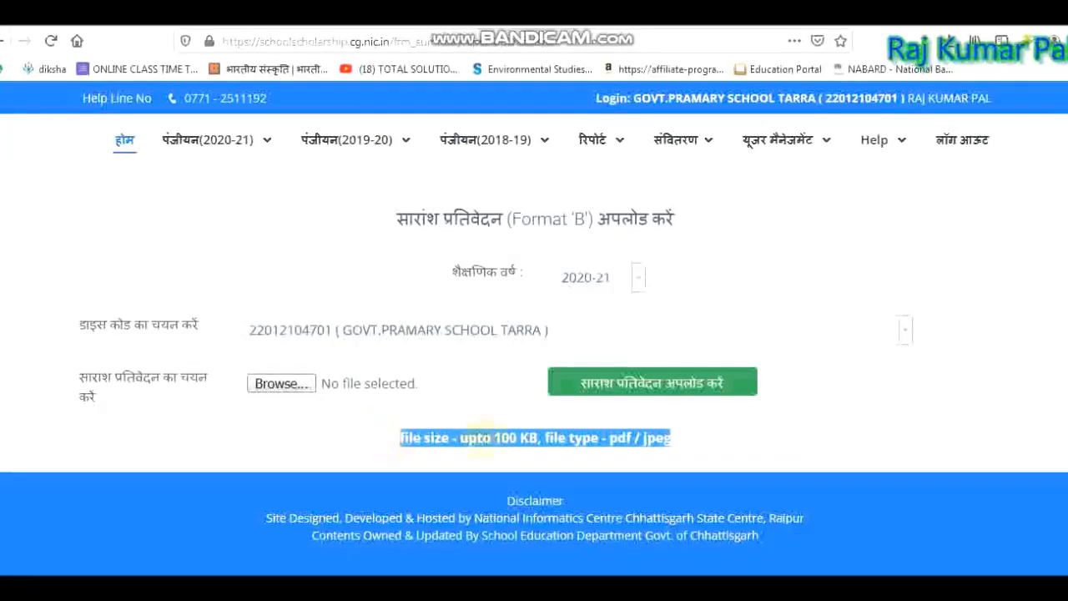
pyautogui.click(276, 384)
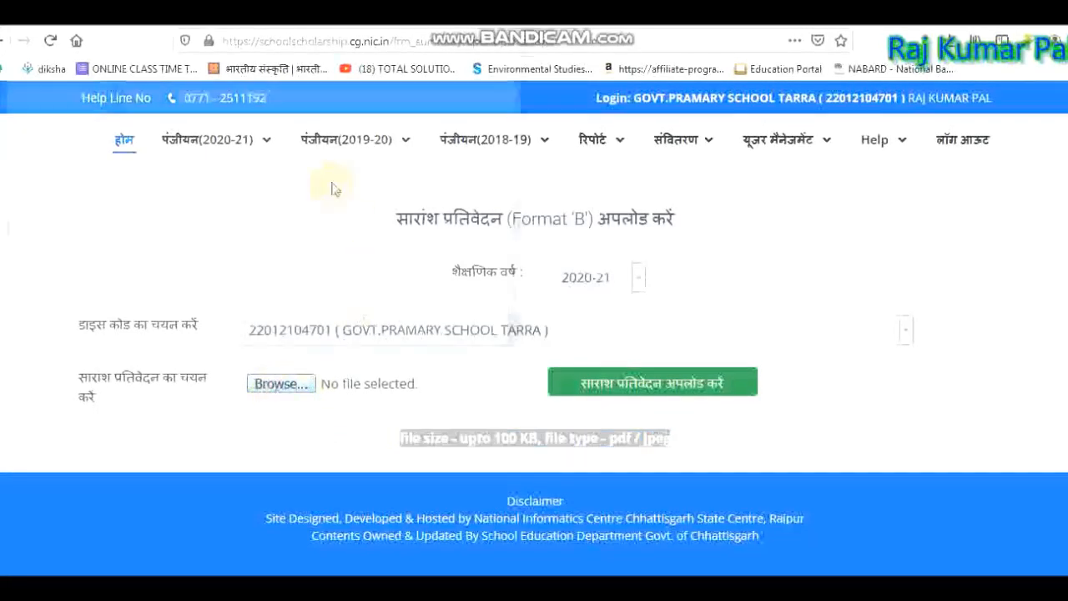
# Select Form-B.jpg from the SCAN DOC folder on drive F:.
pyautogui.doubleClick(222, 222)
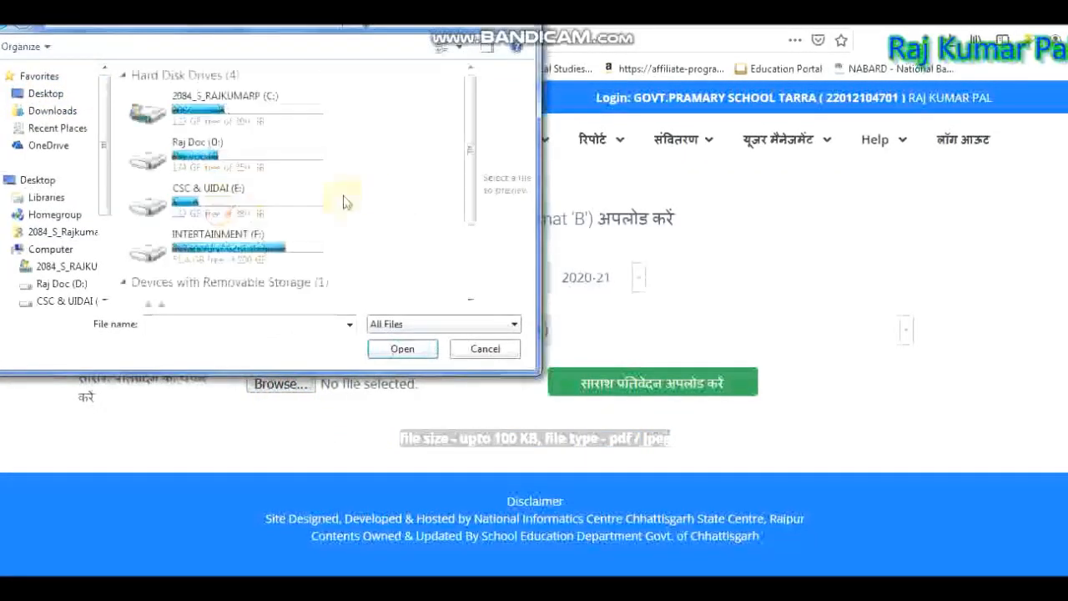
pyautogui.doubleClick(268, 238)
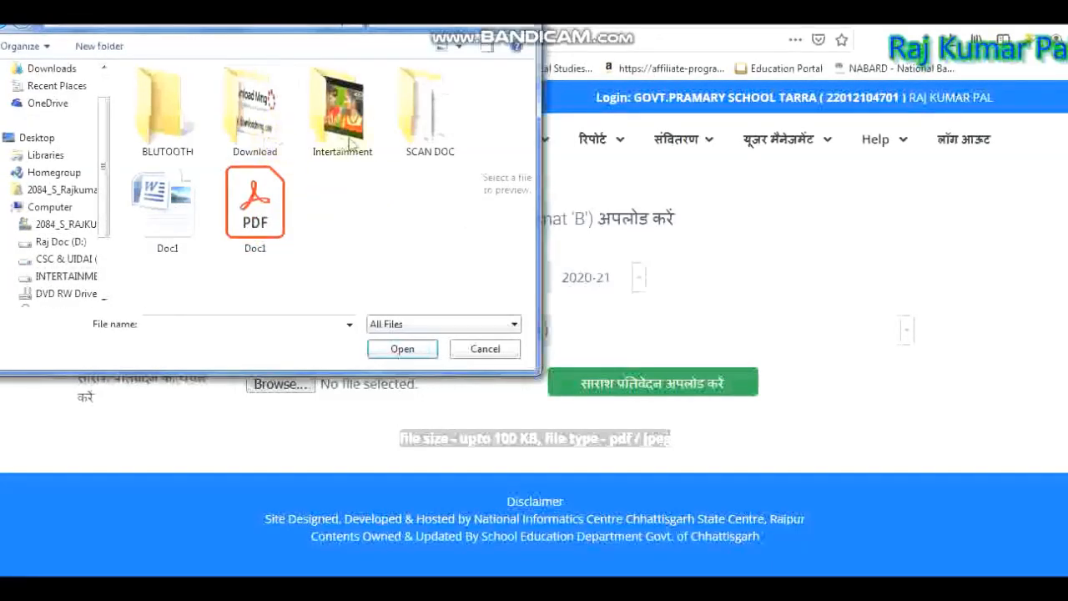
pyautogui.doubleClick(419, 151)
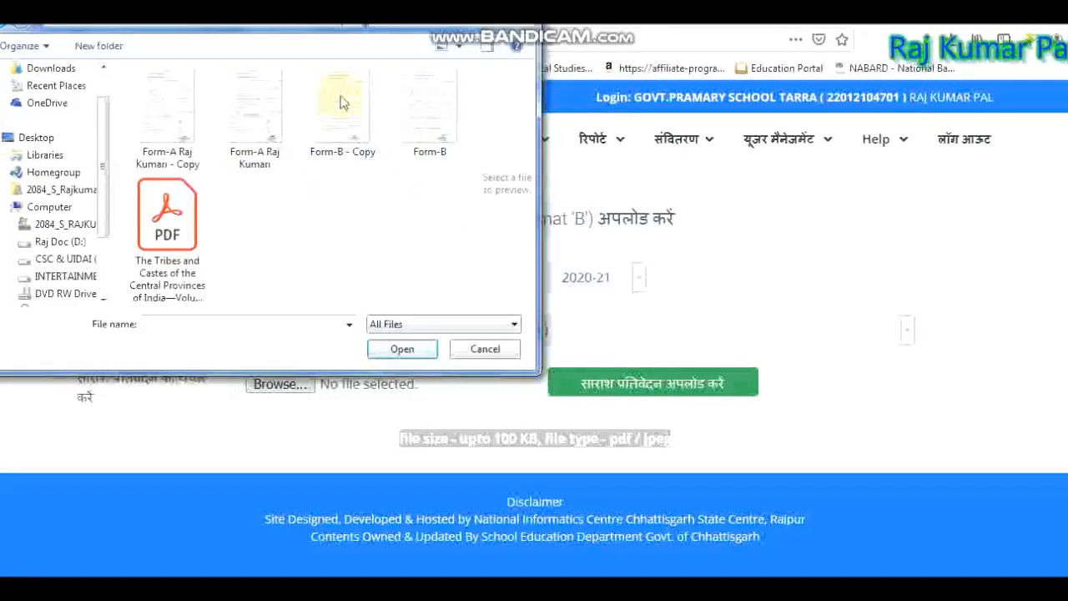
pyautogui.click(428, 108)
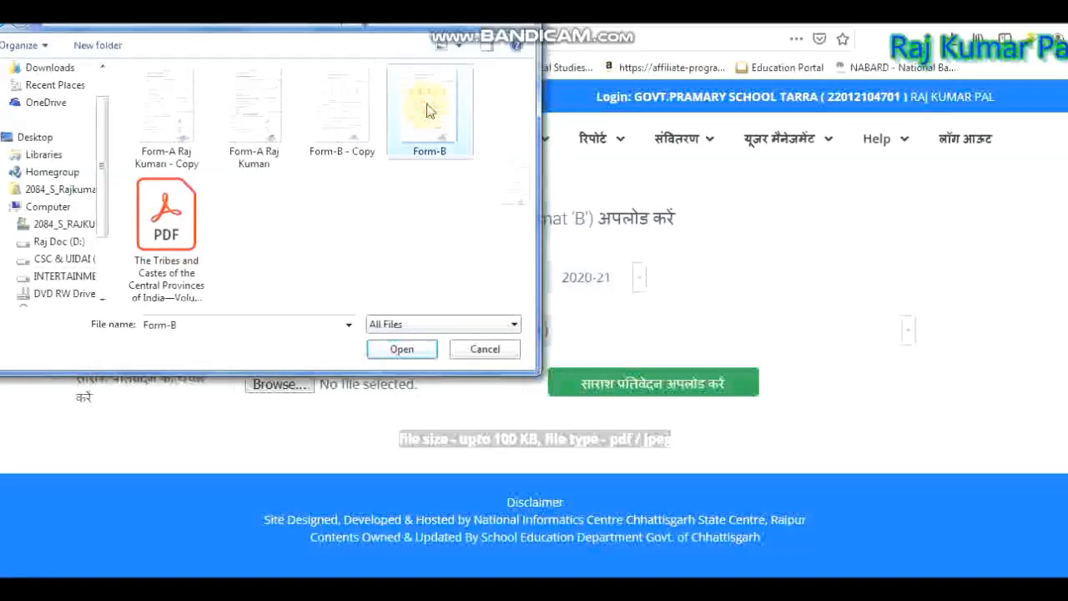
pyautogui.doubleClick(428, 108)
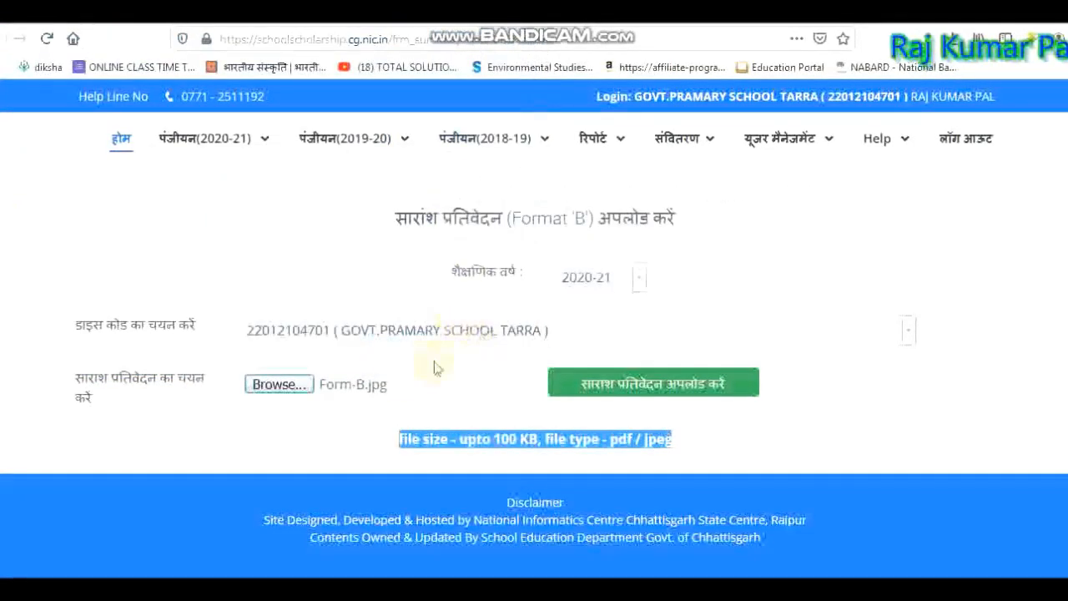
# Upload the Format B report, confirm it, and acknowledge the success message.
pyautogui.click(673, 400)
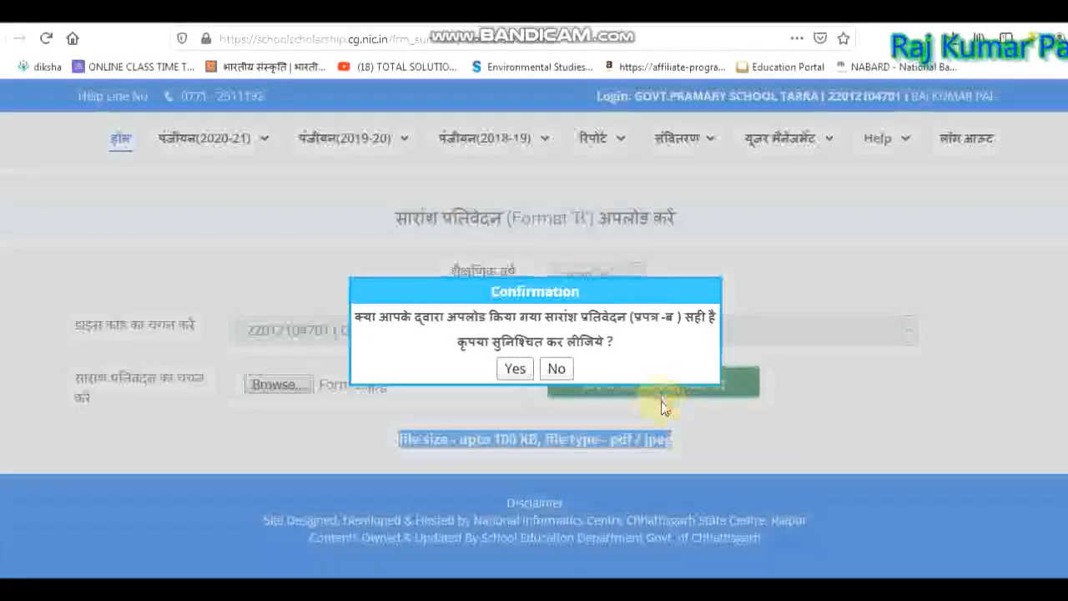
pyautogui.click(504, 375)
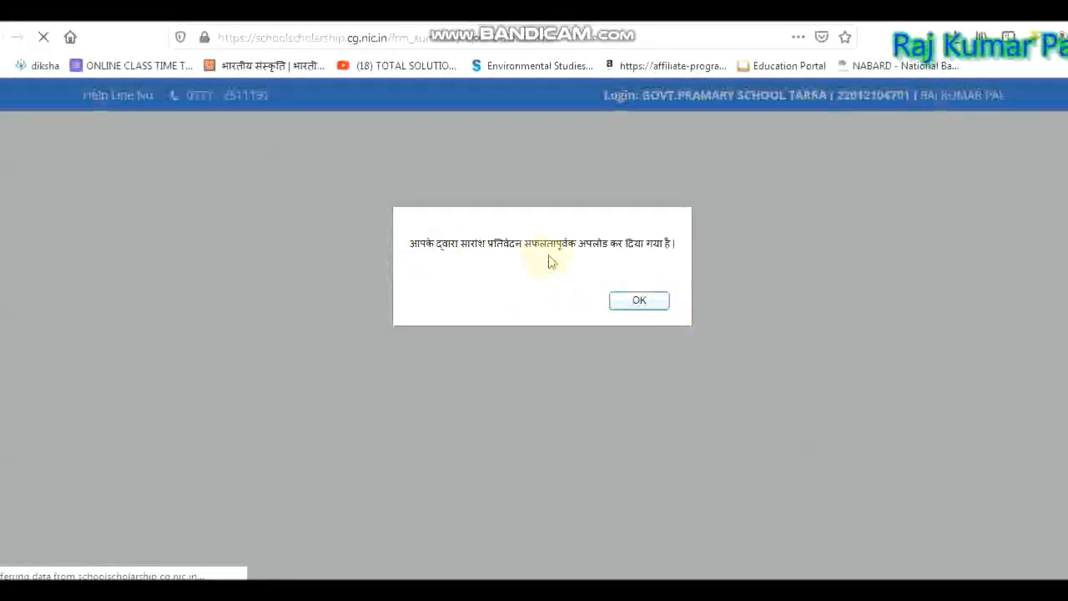
pyautogui.click(649, 305)
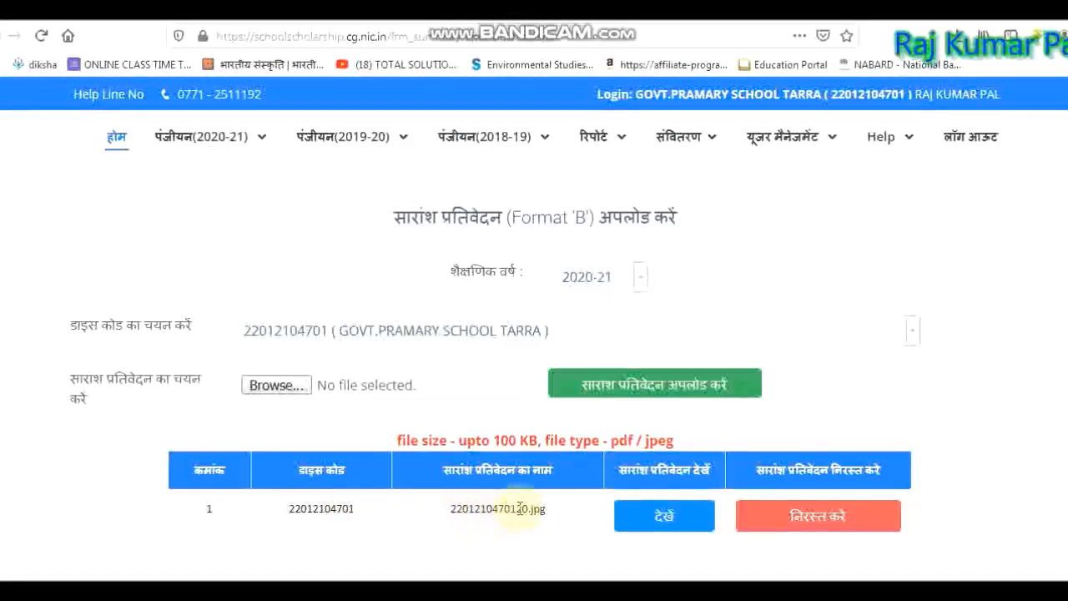
pyautogui.click(651, 519)
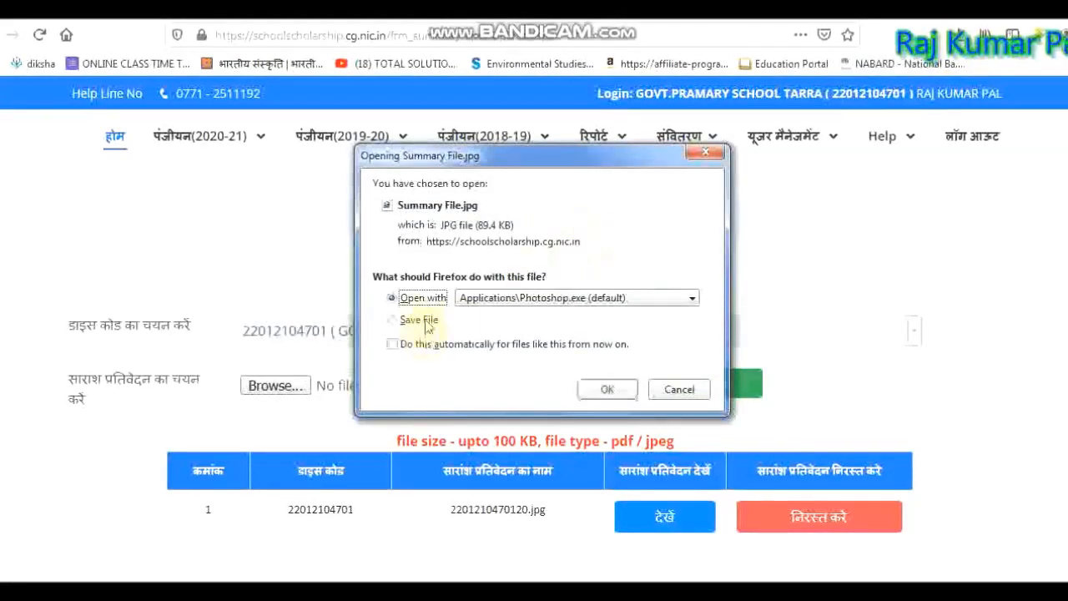
pyautogui.click(608, 390)
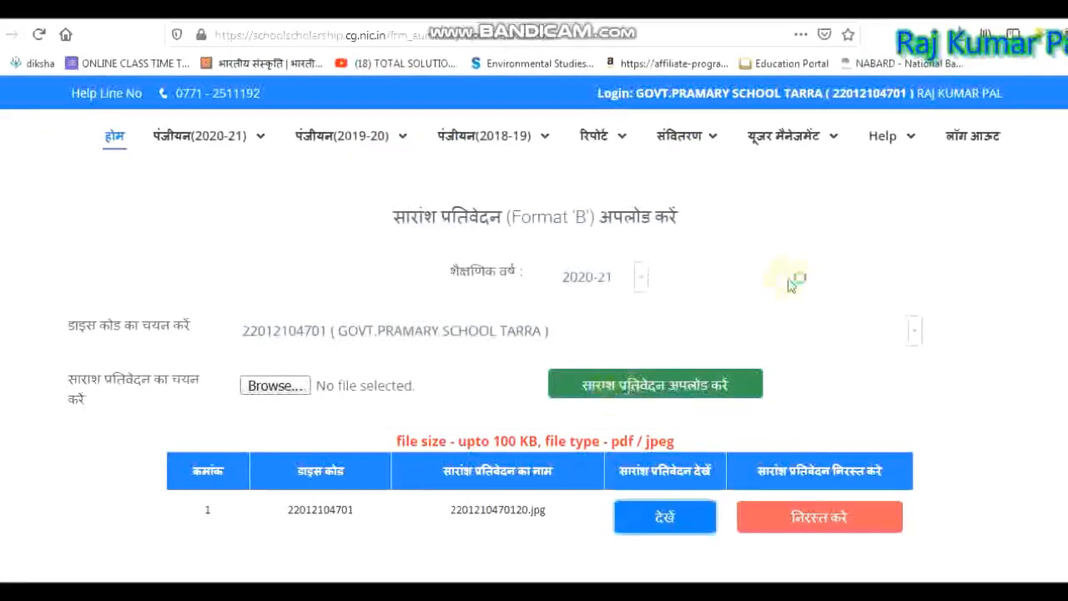
pyautogui.click(676, 517)
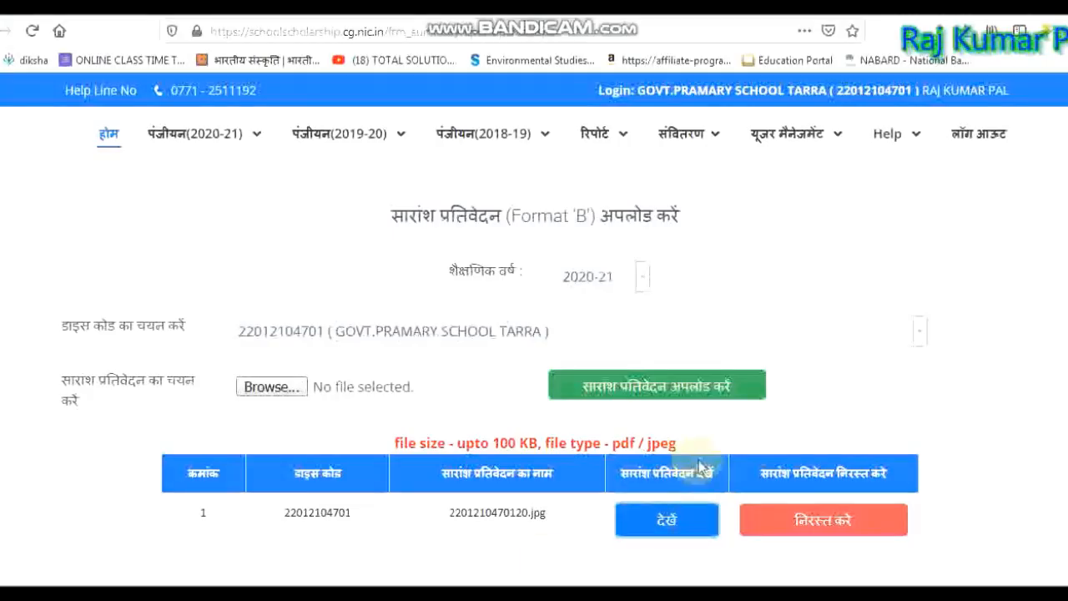
pyautogui.moveTo(489, 579)
pyautogui.click(489, 553)
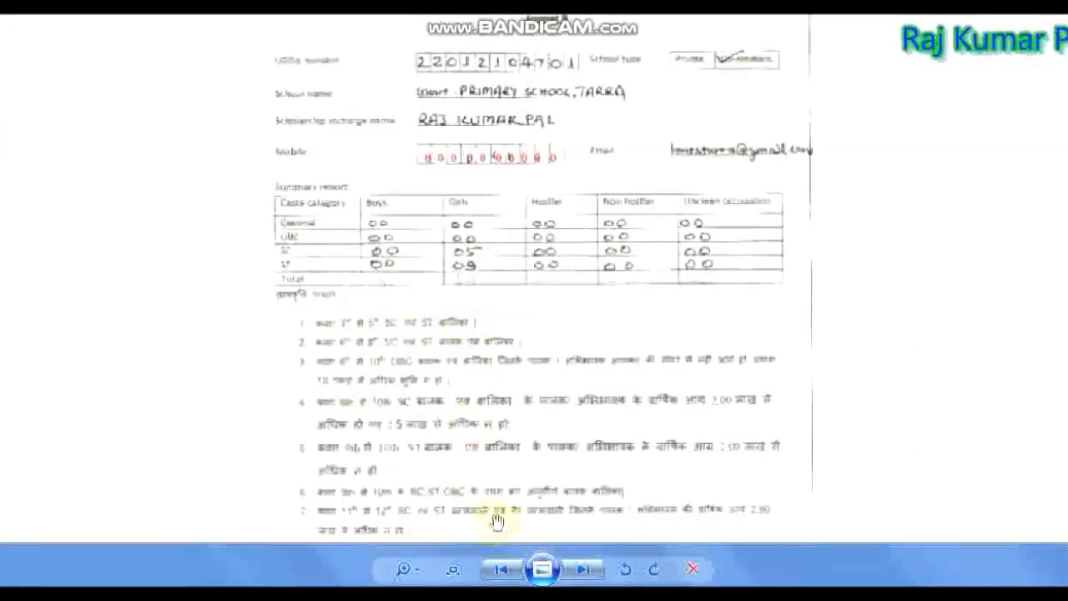
pyautogui.moveTo(526, 584)
pyautogui.click(529, 513)
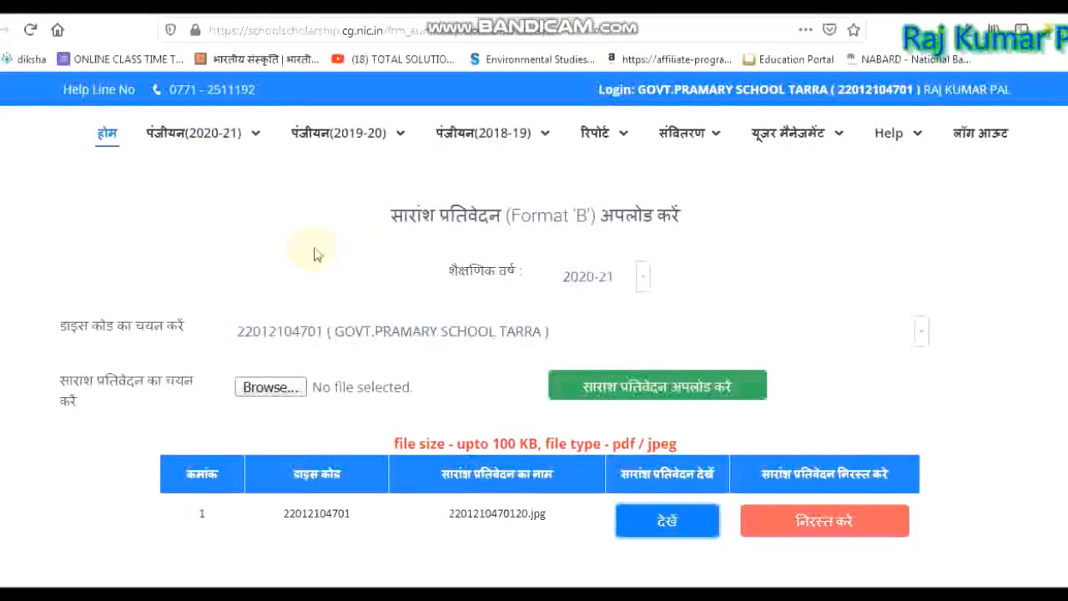
# Open Ambiguity जांच करें to compare 14 Format B girls against 8 Format A girls.
pyautogui.moveTo(235, 146)
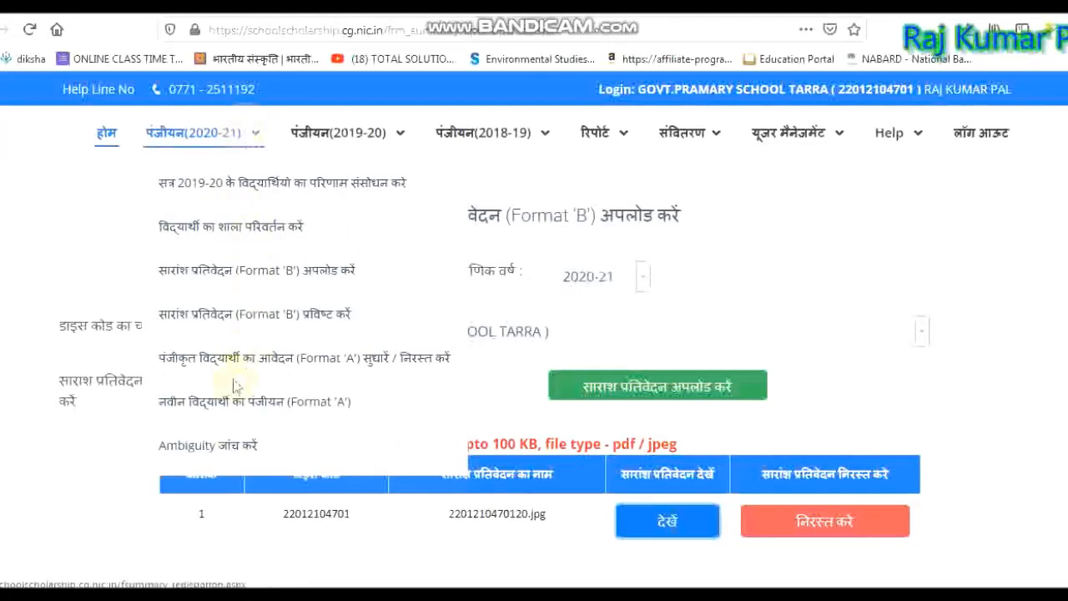
pyautogui.click(199, 451)
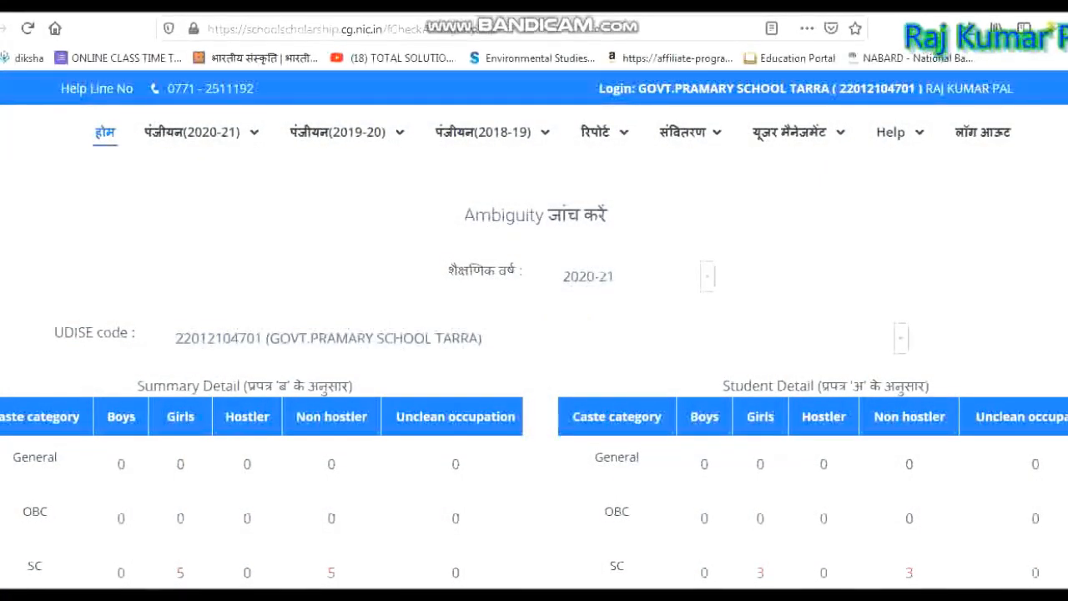
pyautogui.scroll(-3, 293, 291)
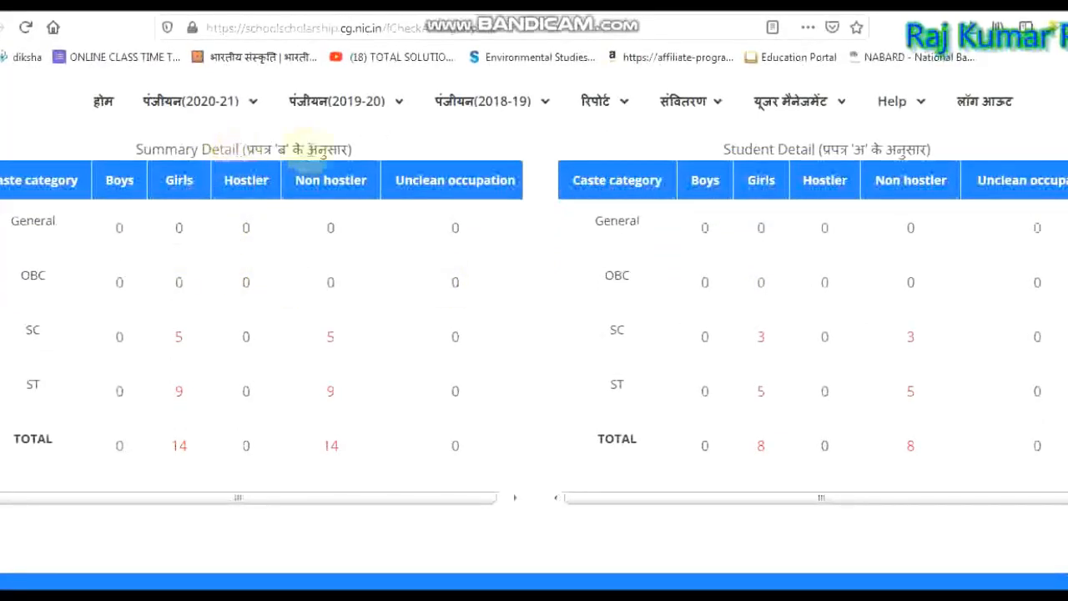
pyautogui.doubleClick(176, 338)
pyautogui.doubleClick(189, 399)
pyautogui.doubleClick(178, 446)
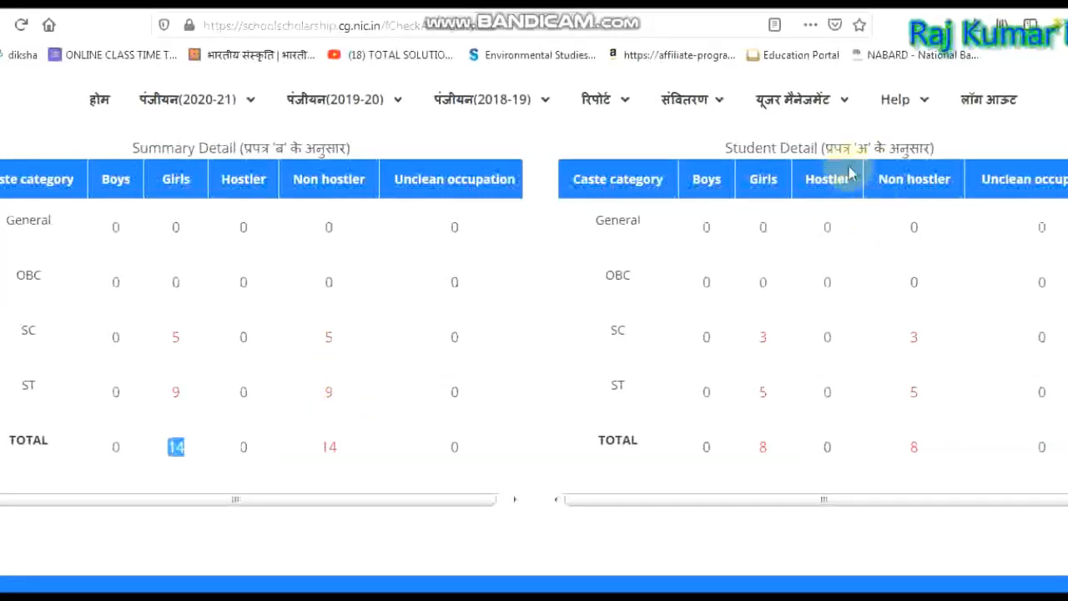
pyautogui.click(746, 335)
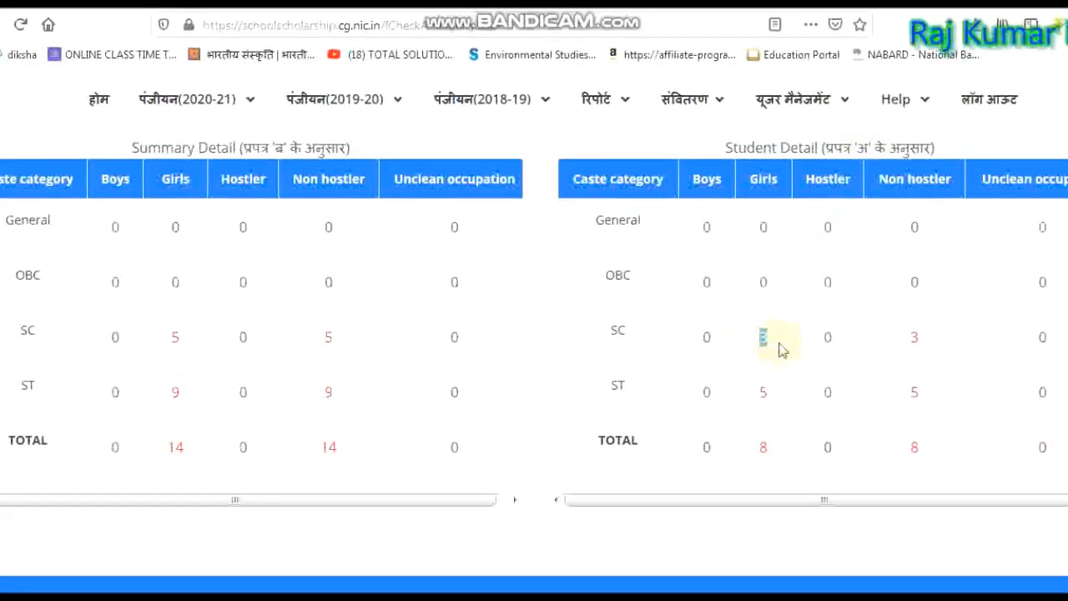
pyautogui.moveTo(741, 396); pyautogui.dragTo(797, 398)
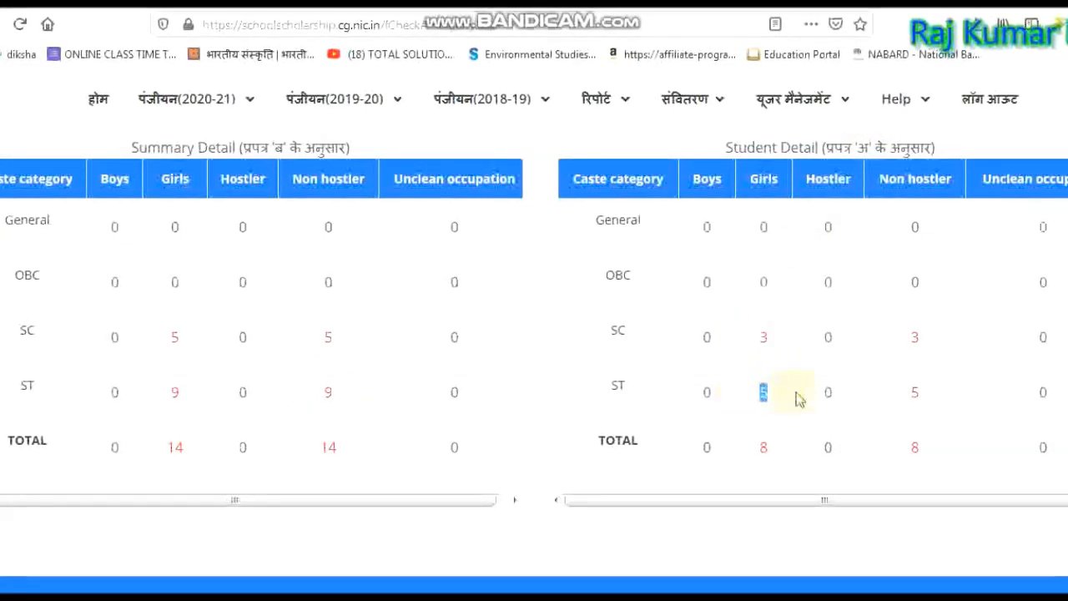
pyautogui.moveTo(755, 448); pyautogui.dragTo(776, 458)
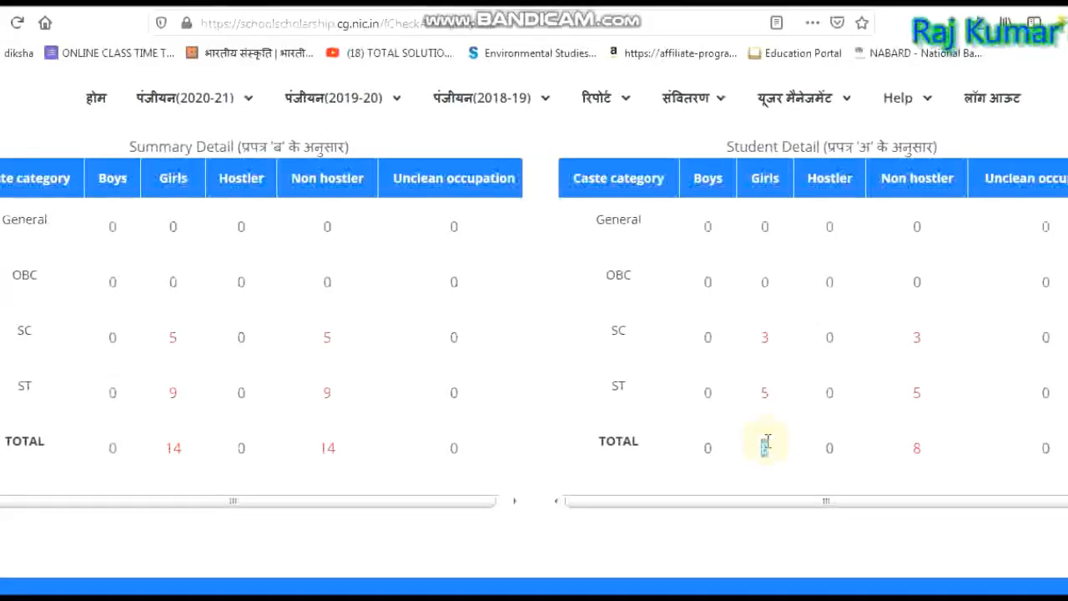
pyautogui.doubleClick(765, 337)
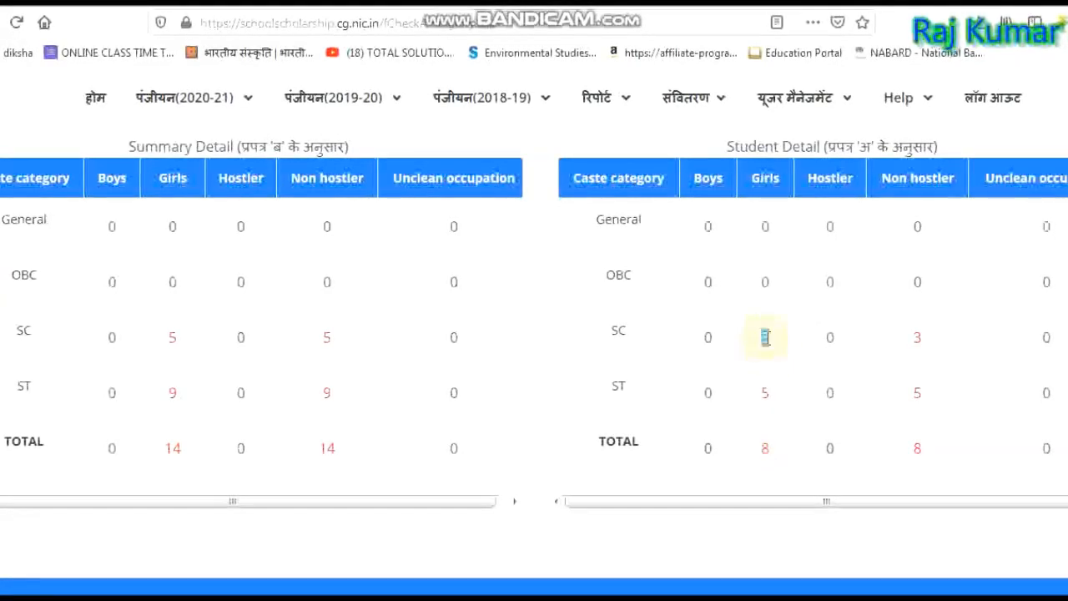
pyautogui.moveTo(765, 337); pyautogui.dragTo(765, 443)
pyautogui.click(769, 450)
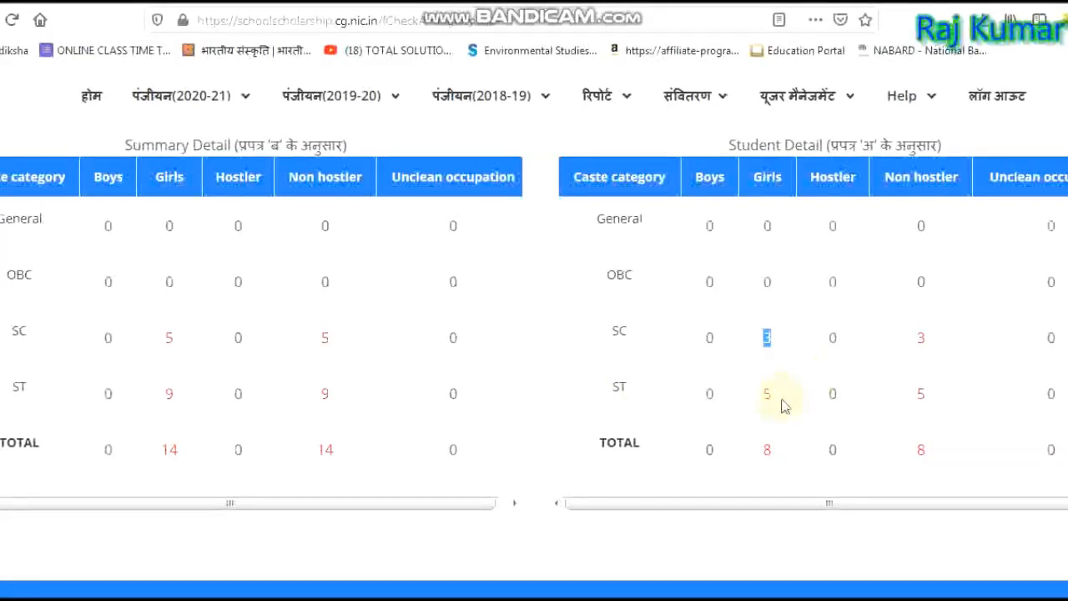
pyautogui.moveTo(765, 341); pyautogui.dragTo(785, 386)
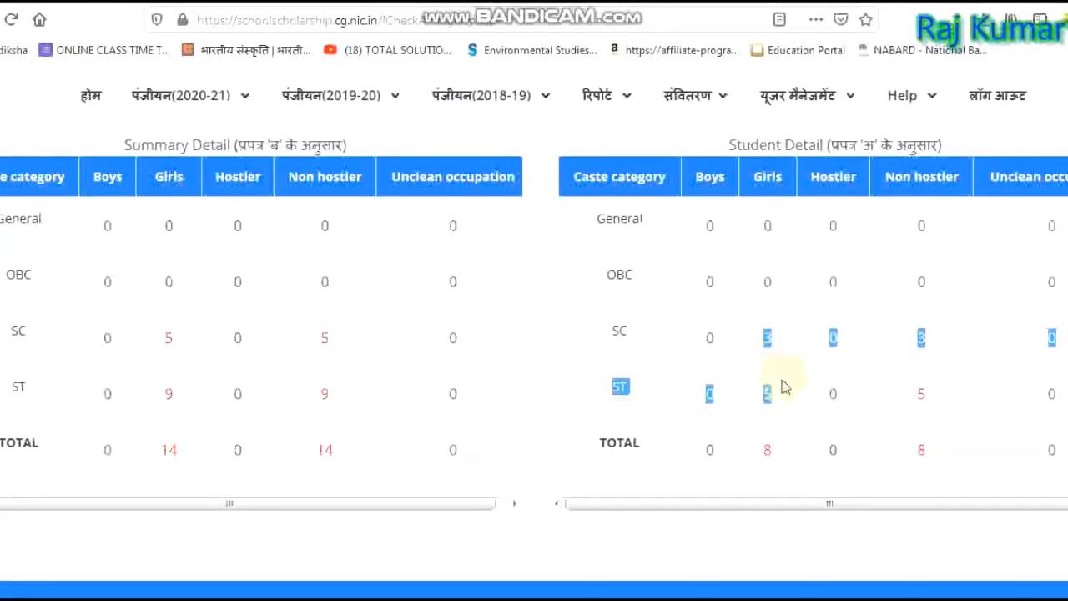
pyautogui.click(789, 454)
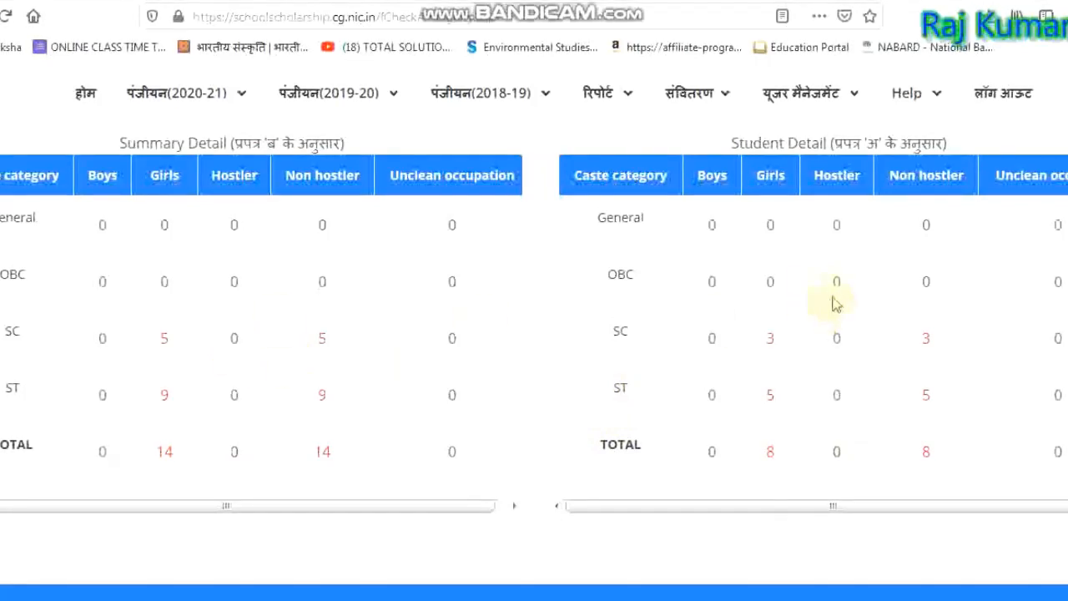
pyautogui.doubleClick(766, 342)
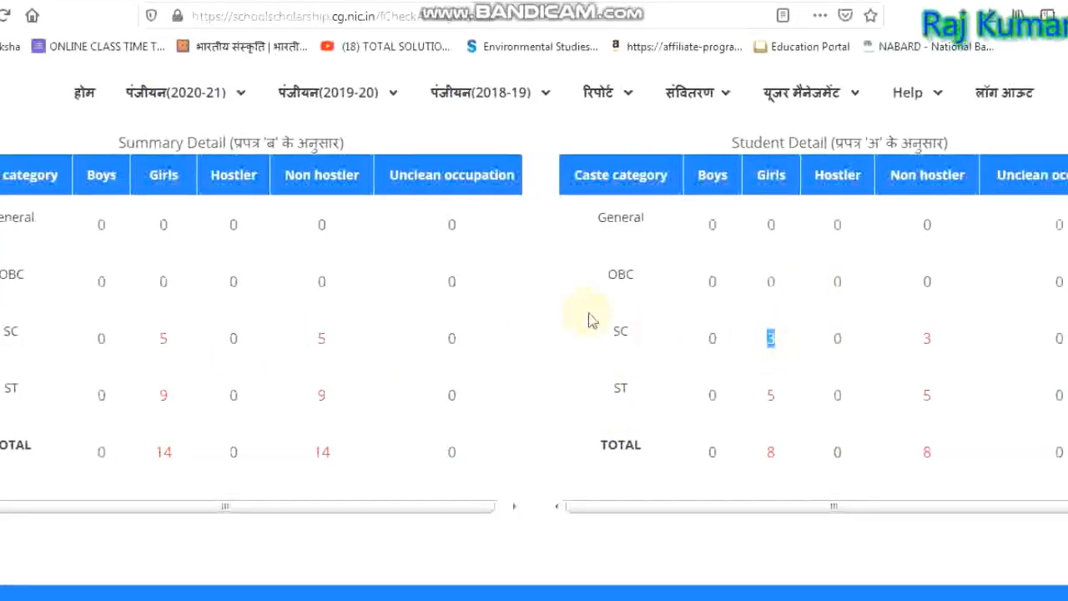
pyautogui.click(770, 342)
pyautogui.doubleClick(769, 340)
pyautogui.click(164, 357)
pyautogui.doubleClick(767, 338)
pyautogui.click(774, 341)
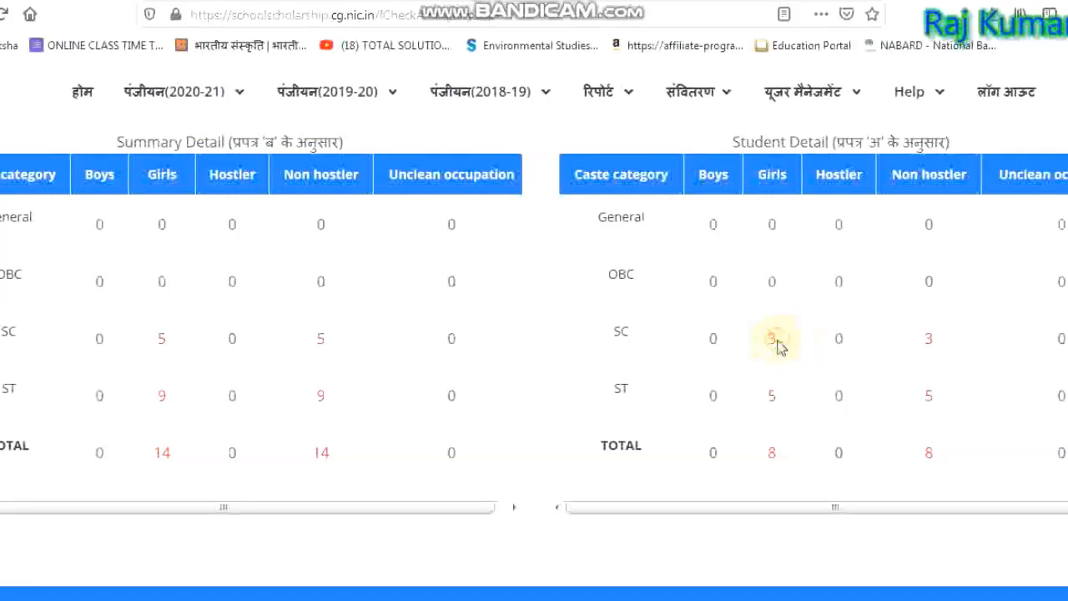
pyautogui.doubleClick(161, 395)
pyautogui.click(775, 405)
pyautogui.doubleClick(771, 398)
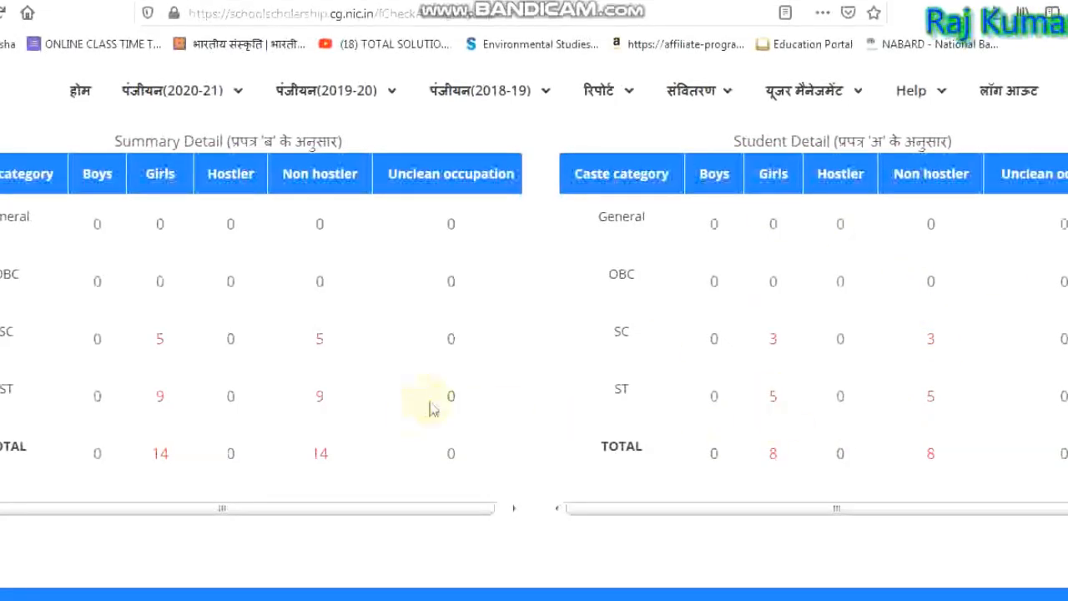
pyautogui.scroll(-3, 602, 380)
pyautogui.scroll(5, 602, 379)
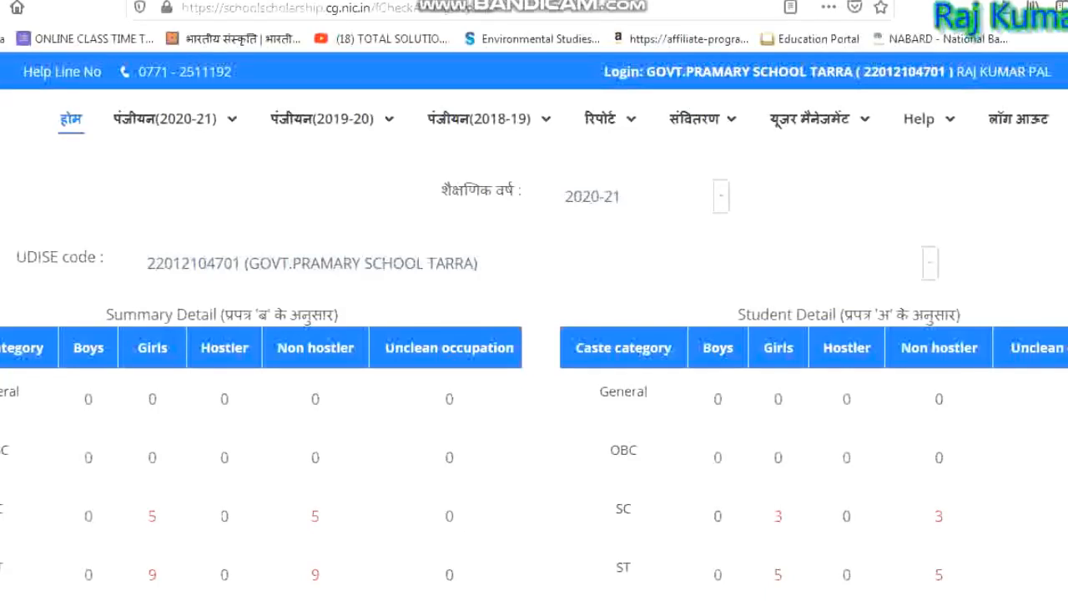
pyautogui.scroll(-5, 534, 334)
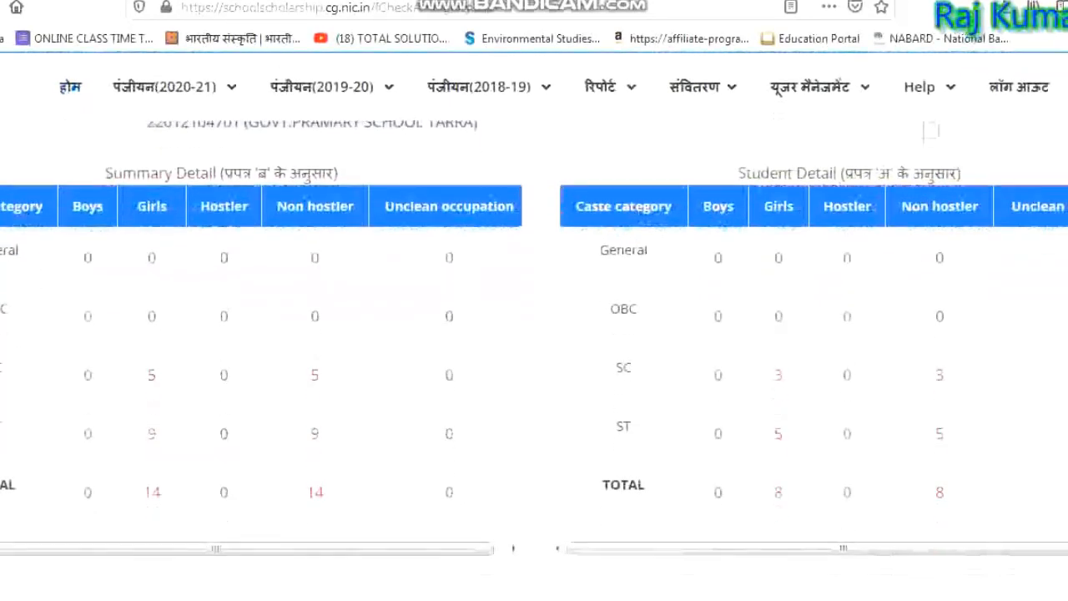
pyautogui.scroll(-1, 534, 334)
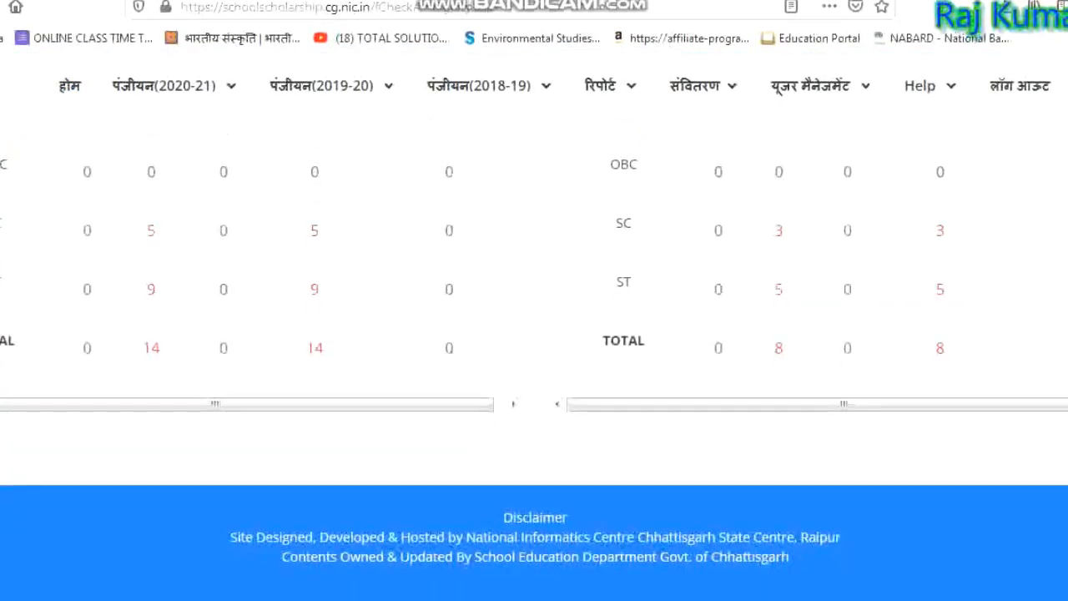
pyautogui.scroll(3, 534, 333)
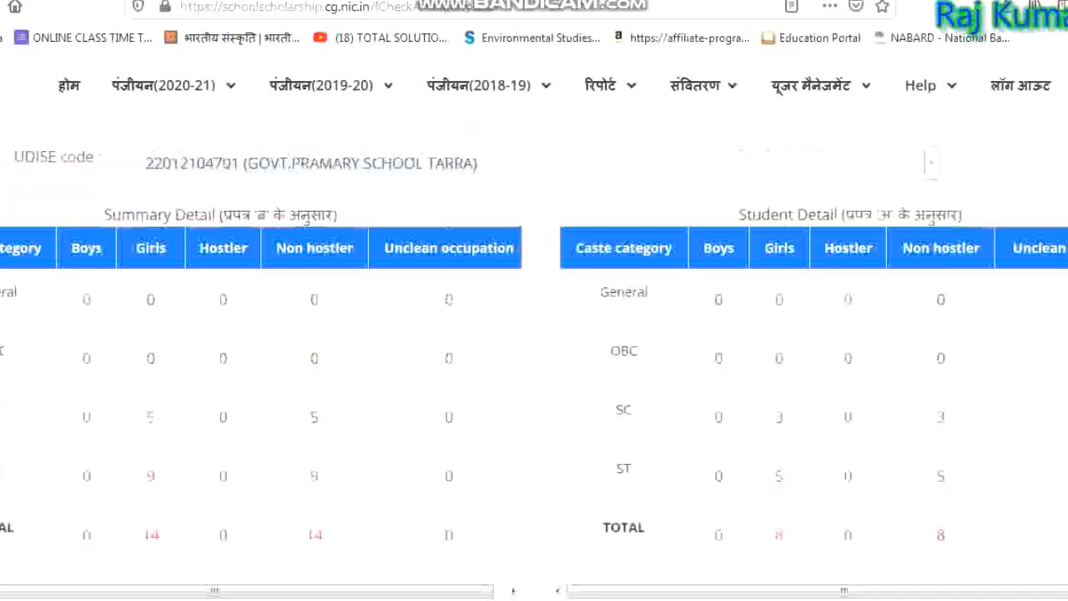